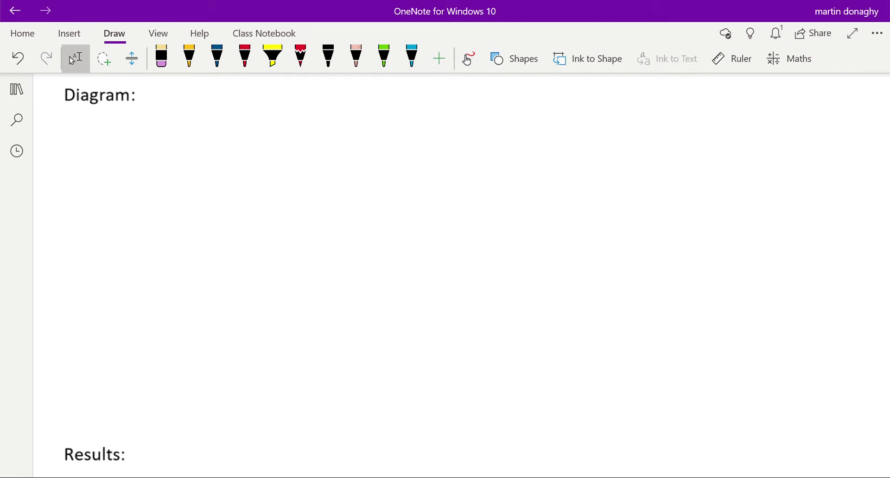
Draw a long horizontal blue line between the Diagram and Results headings, using the ruler set at 0°, and put the ruler away
{"action": "left_click", "coordinate": [732, 59]}
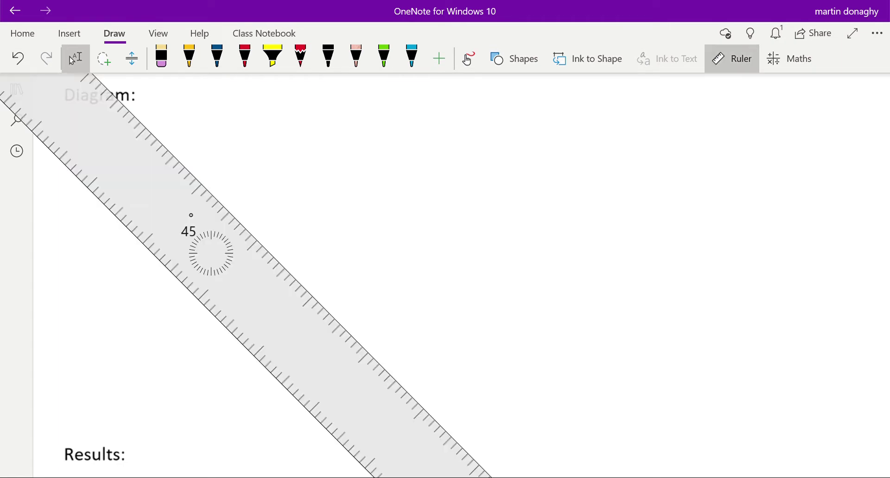
{"action": "left_click_drag", "start_coordinate": [211, 253], "coordinate": [373, 413]}
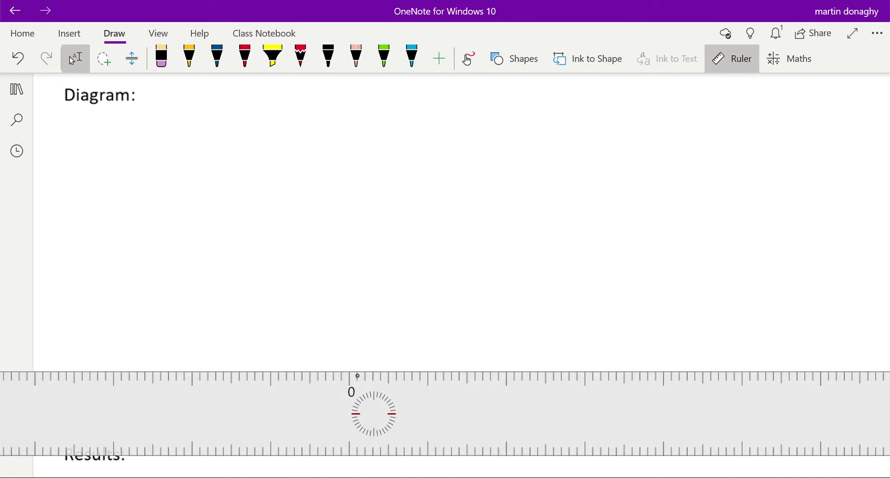
{"action": "left_click", "coordinate": [217, 57]}
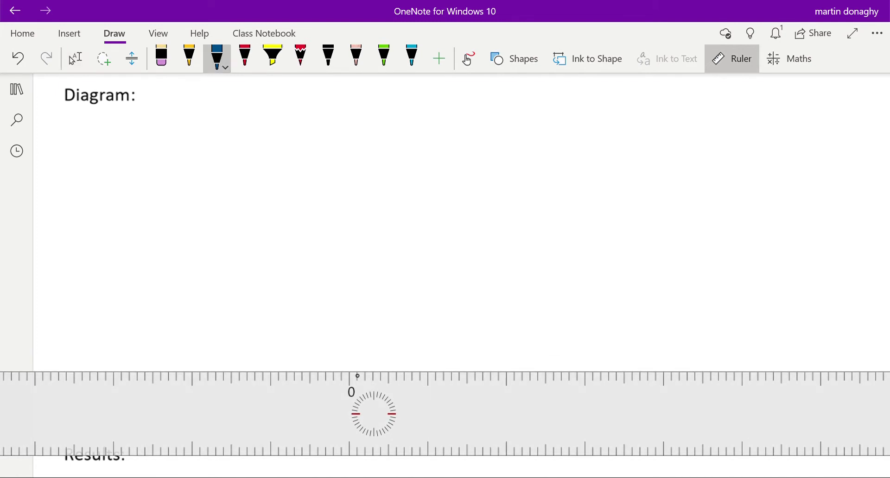
{"action": "left_click_drag", "start_coordinate": [152, 369], "coordinate": [566, 369]}
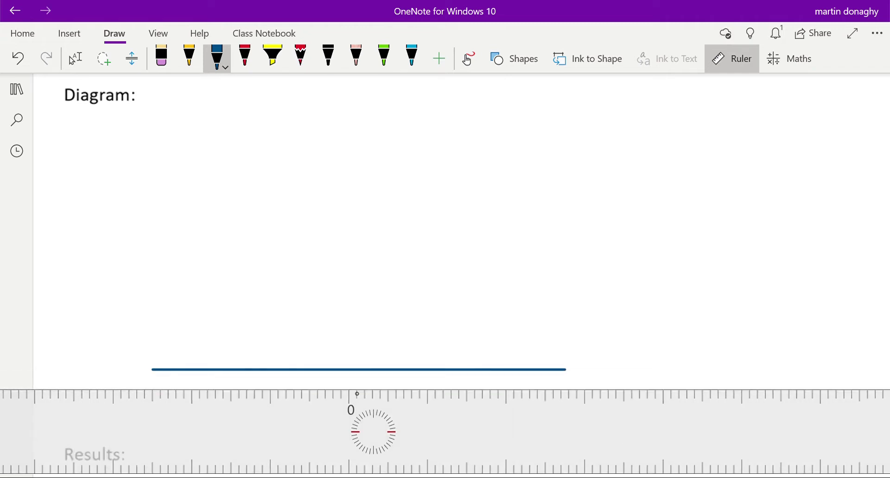
{"action": "left_click", "coordinate": [72, 59]}
{"action": "left_click", "coordinate": [732, 58]}
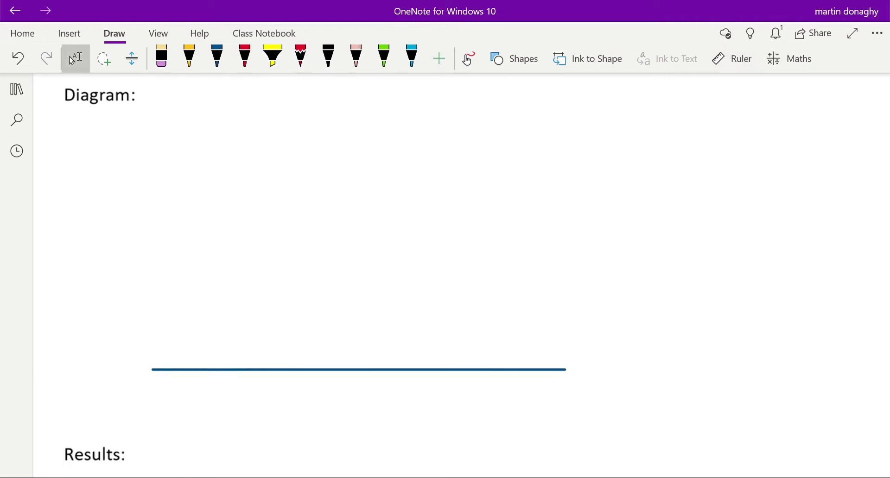
Add a row of short slanted blue hatch marks along the underside of the horizontal line
{"action": "left_click", "coordinate": [460, 266]}
{"action": "mouse_move", "coordinate": [162, 374]}
{"action": "left_mouse_down"}
{"action": "mouse_move", "coordinate": [159, 383]}
{"action": "mouse_move", "coordinate": [355, 382]}
{"action": "left_mouse_up"}
{"action": "left_click_drag", "start_coordinate": [409, 371], "coordinate": [405, 381]}
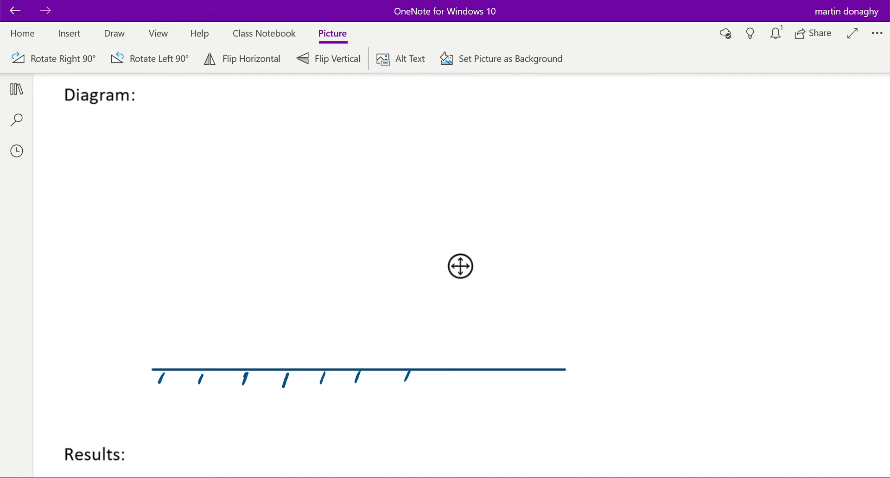
{"action": "mouse_move", "coordinate": [457, 371]}
{"action": "left_mouse_down"}
{"action": "mouse_move", "coordinate": [453, 382]}
{"action": "mouse_move", "coordinate": [534, 380]}
{"action": "left_mouse_up"}
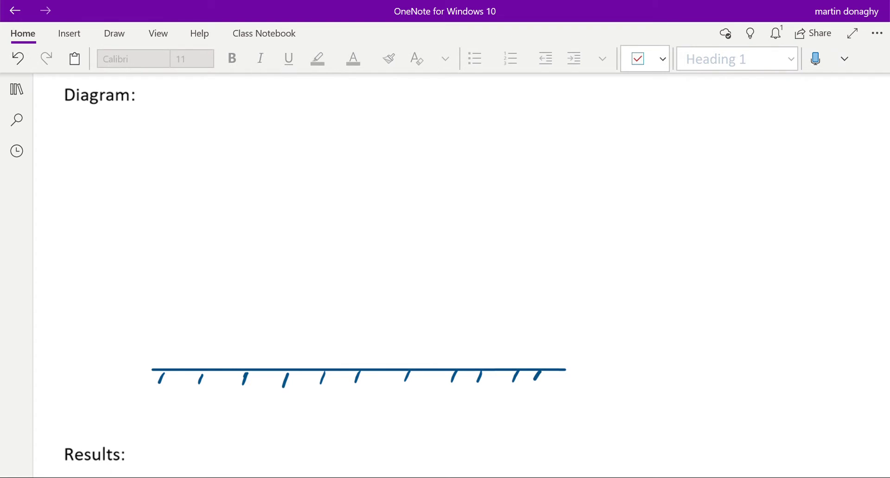
Handwrite the blue label "plane mirror" beside the right end of the hatched line
{"action": "mouse_move", "coordinate": [585, 369]}
{"action": "left_mouse_down"}
{"action": "mouse_move", "coordinate": [587, 395]}
{"action": "mouse_move", "coordinate": [599, 379]}
{"action": "mouse_move", "coordinate": [654, 382]}
{"action": "left_mouse_up"}
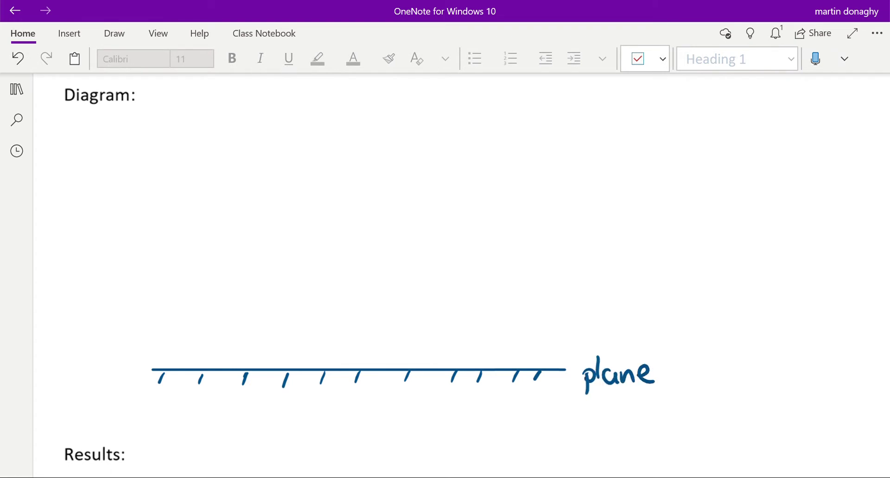
{"action": "left_click_drag", "start_coordinate": [600, 398], "coordinate": [623, 413]}
{"action": "left_click_drag", "start_coordinate": [626, 392], "coordinate": [627, 412]}
{"action": "left_click_drag", "start_coordinate": [637, 415], "coordinate": [658, 399]}
{"action": "left_click_drag", "start_coordinate": [667, 396], "coordinate": [663, 397]}
{"action": "left_click_drag", "start_coordinate": [676, 414], "coordinate": [690, 388]}
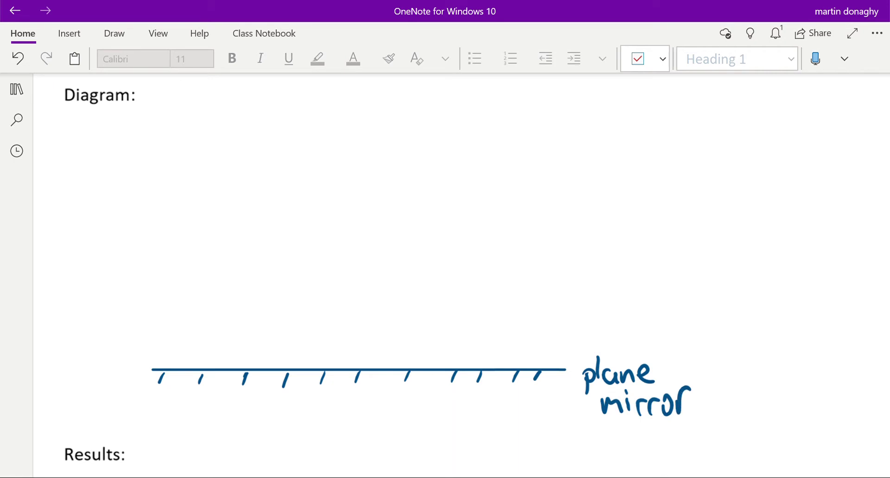
Draw a red ray along the ruler at 40°, sloping down from the upper left to the middle of the mirror line
{"action": "left_click", "coordinate": [114, 33]}
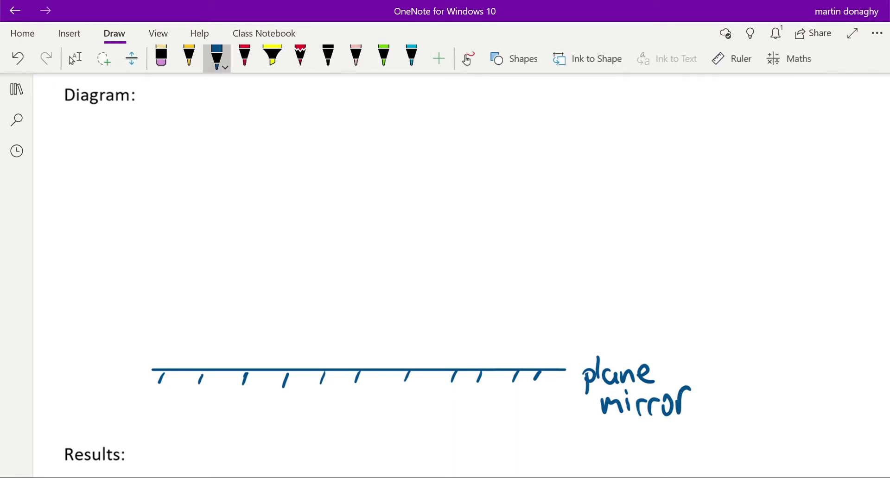
{"action": "left_click", "coordinate": [731, 58]}
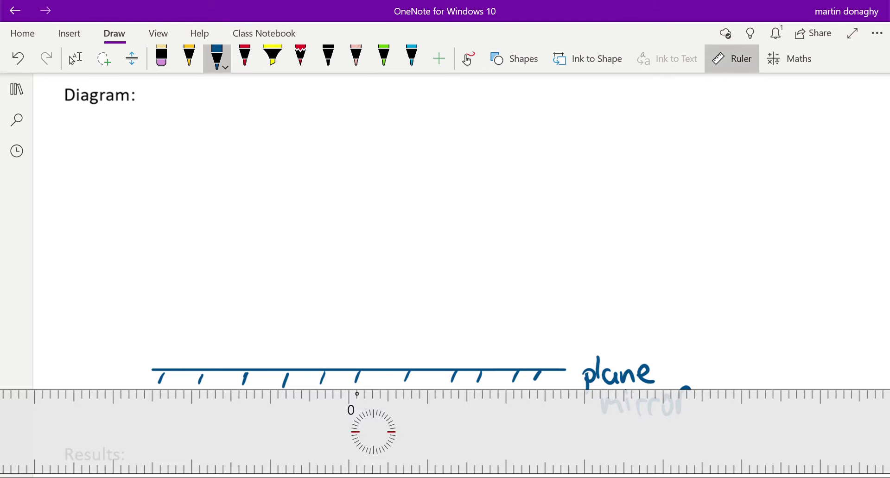
{"action": "mouse_move", "coordinate": [373, 431]}
{"action": "left_mouse_down"}
{"action": "mouse_move", "coordinate": [371, 405]}
{"action": "mouse_move", "coordinate": [232, 324]}
{"action": "left_mouse_up"}
{"action": "left_click", "coordinate": [75, 58]}
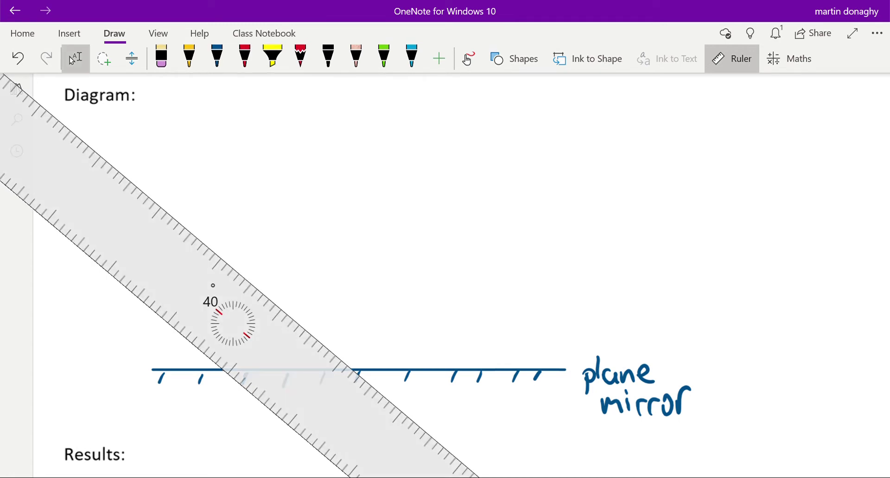
{"action": "left_click", "coordinate": [245, 56]}
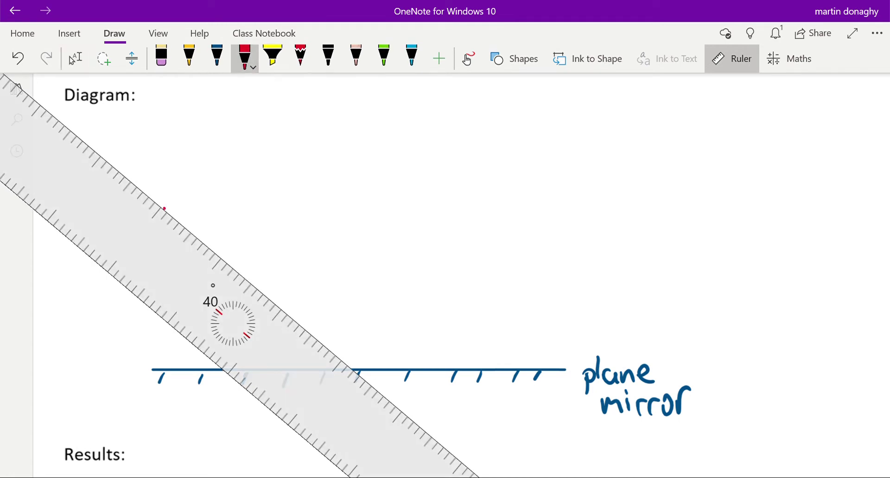
{"action": "left_click_drag", "start_coordinate": [164, 208], "coordinate": [354, 370]}
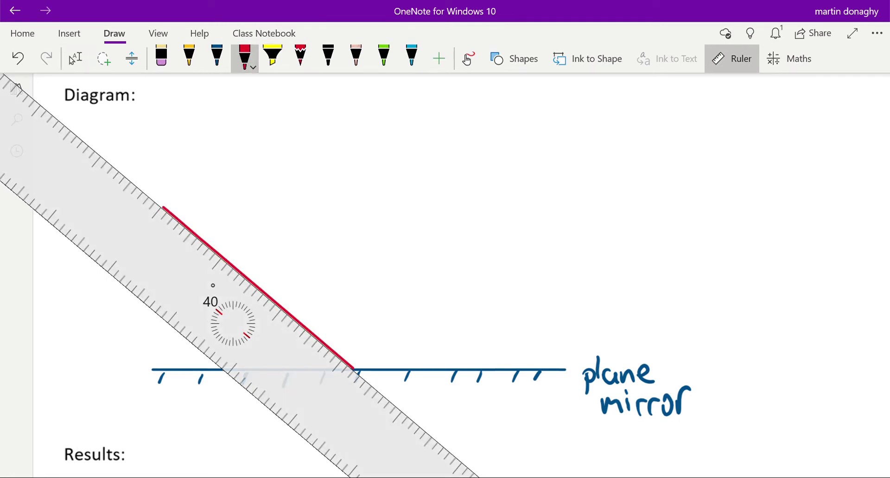
Move the ruler clear of the red ray and add an arrowhead partway along it, pointing towards the mirror
{"action": "left_click_drag", "start_coordinate": [232, 323], "coordinate": [185, 394]}
{"action": "left_click", "coordinate": [75, 59]}
{"action": "left_click", "coordinate": [245, 57]}
{"action": "left_click_drag", "start_coordinate": [225, 267], "coordinate": [243, 281]}
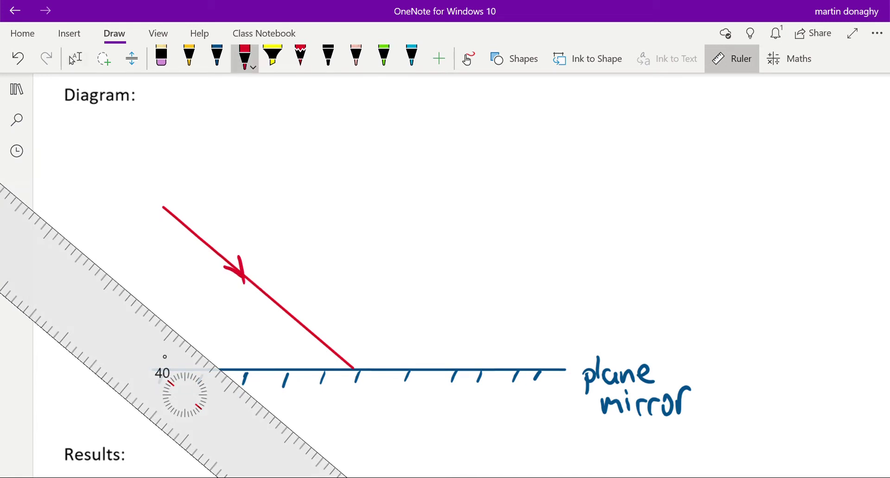
Draw a dashed yellow vertical line up from the point where the ray meets the mirror, using the ruler at 90°, and put the ruler away
{"action": "left_click_drag", "start_coordinate": [185, 395], "coordinate": [309, 351]}
{"action": "left_click_drag", "start_coordinate": [290, 313], "coordinate": [293, 313]}
{"action": "left_click", "coordinate": [75, 58]}
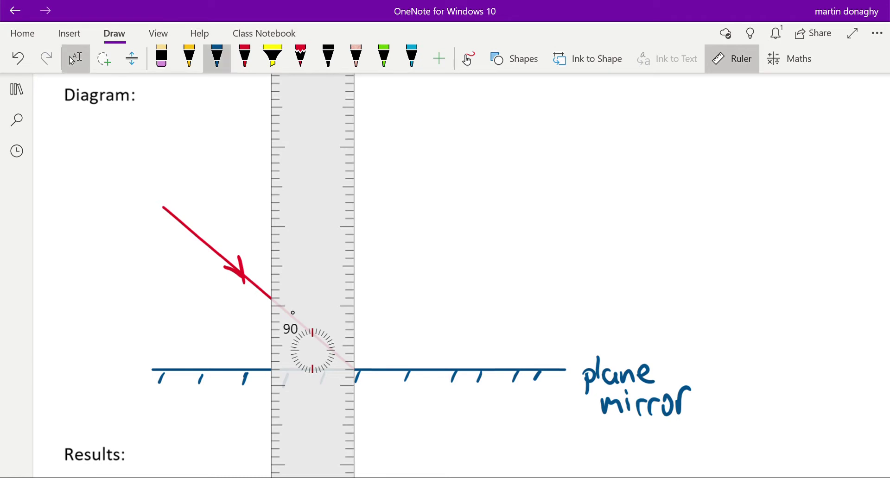
{"action": "left_click", "coordinate": [189, 56]}
{"action": "left_click_drag", "start_coordinate": [355, 370], "coordinate": [355, 214]}
{"action": "left_click_drag", "start_coordinate": [355, 181], "coordinate": [355, 199]}
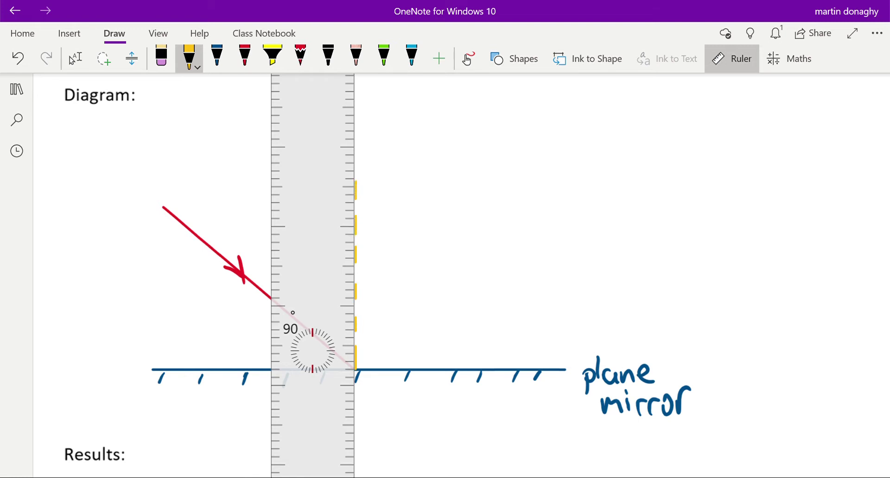
{"action": "left_click_drag", "start_coordinate": [312, 351], "coordinate": [94, 302]}
{"action": "left_click", "coordinate": [75, 58]}
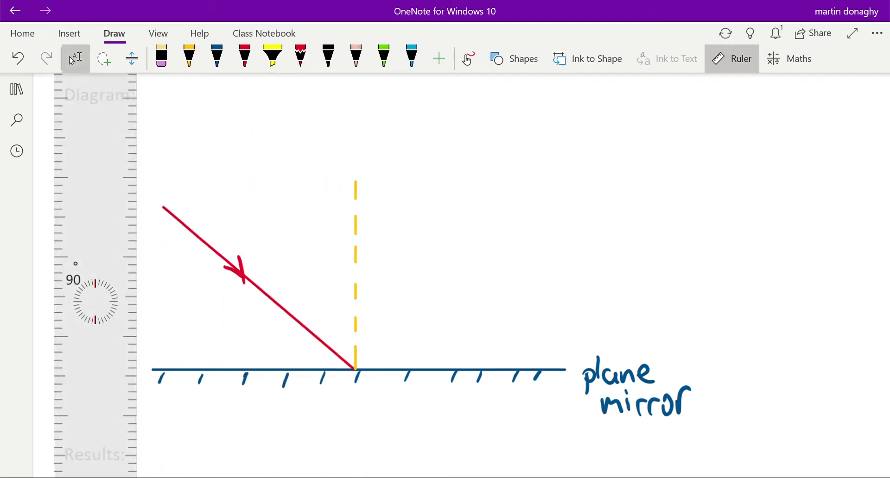
{"action": "left_click", "coordinate": [732, 59]}
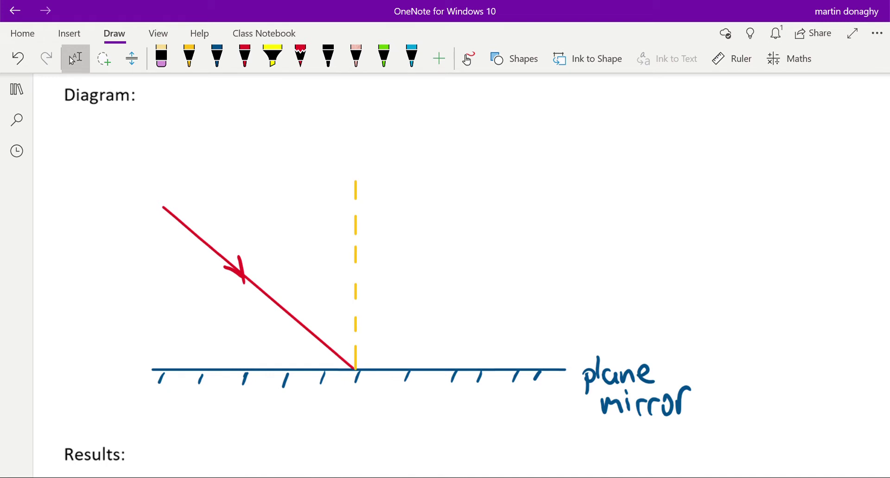
Add a yellow right-angle mark at the foot of the dashed line and write "normal" at its upper end
{"action": "left_click", "coordinate": [189, 55]}
{"action": "left_click_drag", "start_coordinate": [356, 355], "coordinate": [371, 370]}
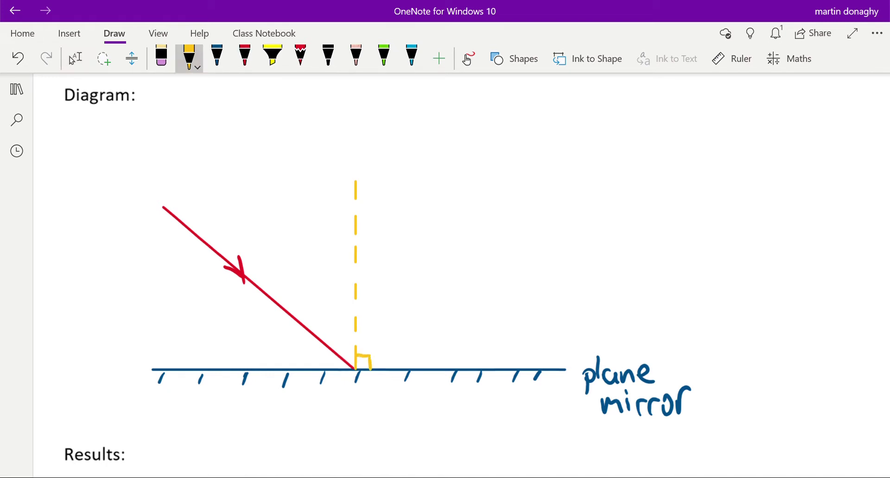
{"action": "mouse_move", "coordinate": [359, 185]}
{"action": "left_mouse_down"}
{"action": "mouse_move", "coordinate": [398, 158]}
{"action": "mouse_move", "coordinate": [421, 150]}
{"action": "mouse_move", "coordinate": [425, 160]}
{"action": "left_mouse_up"}
{"action": "left_click_drag", "start_coordinate": [424, 121], "coordinate": [438, 150]}
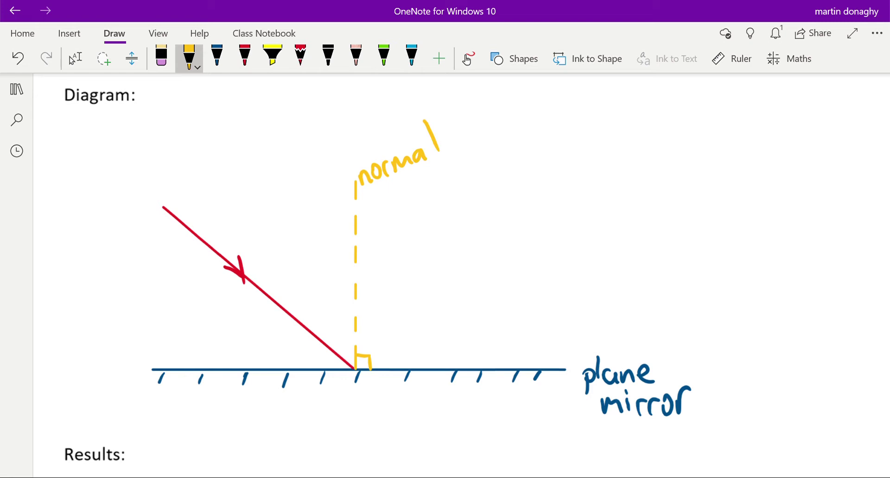
Draw a red arc between the incoming ray and the normal, and label the angle "i"
{"action": "left_click", "coordinate": [245, 57]}
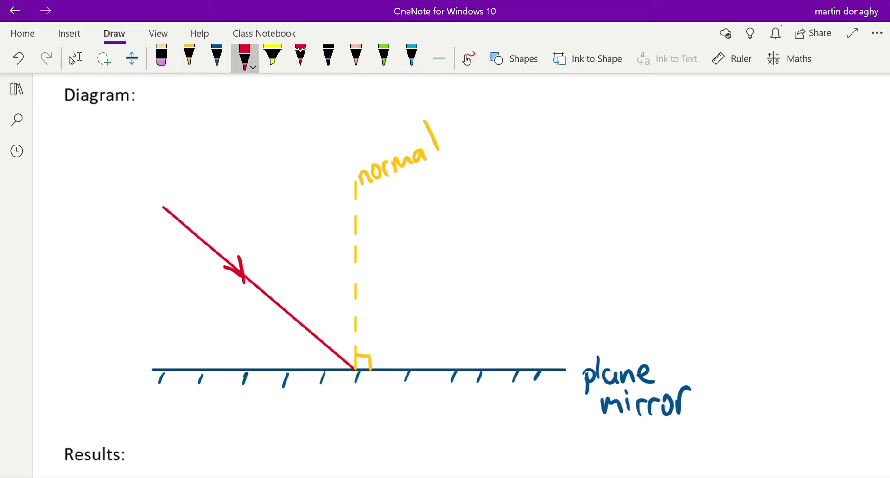
{"action": "mouse_move", "coordinate": [313, 332]}
{"action": "left_mouse_down"}
{"action": "mouse_move", "coordinate": [360, 311]}
{"action": "mouse_move", "coordinate": [340, 346]}
{"action": "left_mouse_up"}
{"action": "left_click", "coordinate": [337, 324]}
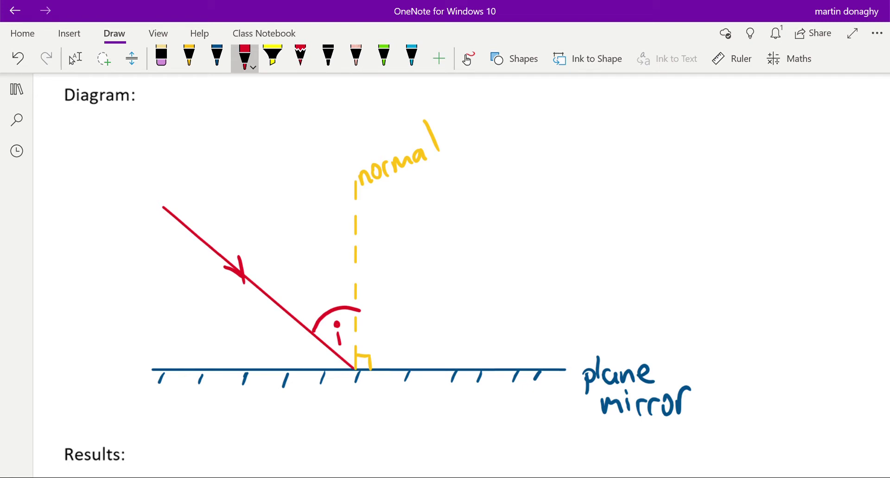
Handwrite "angle of incidence" in red above the arc marked i, between the incoming ray and the normal
{"action": "mouse_move", "coordinate": [275, 259]}
{"action": "left_mouse_down"}
{"action": "mouse_move", "coordinate": [271, 270]}
{"action": "mouse_move", "coordinate": [293, 267]}
{"action": "mouse_move", "coordinate": [288, 278]}
{"action": "left_mouse_up"}
{"action": "mouse_move", "coordinate": [294, 259]}
{"action": "left_mouse_down"}
{"action": "mouse_move", "coordinate": [297, 235]}
{"action": "mouse_move", "coordinate": [319, 251]}
{"action": "mouse_move", "coordinate": [317, 270]}
{"action": "left_mouse_up"}
{"action": "mouse_move", "coordinate": [323, 256]}
{"action": "left_mouse_down"}
{"action": "mouse_move", "coordinate": [311, 278]}
{"action": "mouse_move", "coordinate": [324, 263]}
{"action": "left_mouse_up"}
{"action": "mouse_move", "coordinate": [282, 294]}
{"action": "left_mouse_down"}
{"action": "mouse_move", "coordinate": [285, 304]}
{"action": "mouse_move", "coordinate": [305, 301]}
{"action": "left_mouse_up"}
{"action": "left_click", "coordinate": [278, 288]}
{"action": "mouse_move", "coordinate": [306, 290]}
{"action": "left_mouse_down"}
{"action": "mouse_move", "coordinate": [310, 298]}
{"action": "mouse_move", "coordinate": [316, 279]}
{"action": "mouse_move", "coordinate": [320, 296]}
{"action": "left_mouse_up"}
{"action": "left_click", "coordinate": [301, 285]}
{"action": "left_click_drag", "start_coordinate": [320, 288], "coordinate": [339, 287]}
{"action": "left_click_drag", "start_coordinate": [340, 277], "coordinate": [340, 288]}
{"action": "left_click_drag", "start_coordinate": [344, 283], "coordinate": [352, 278]}
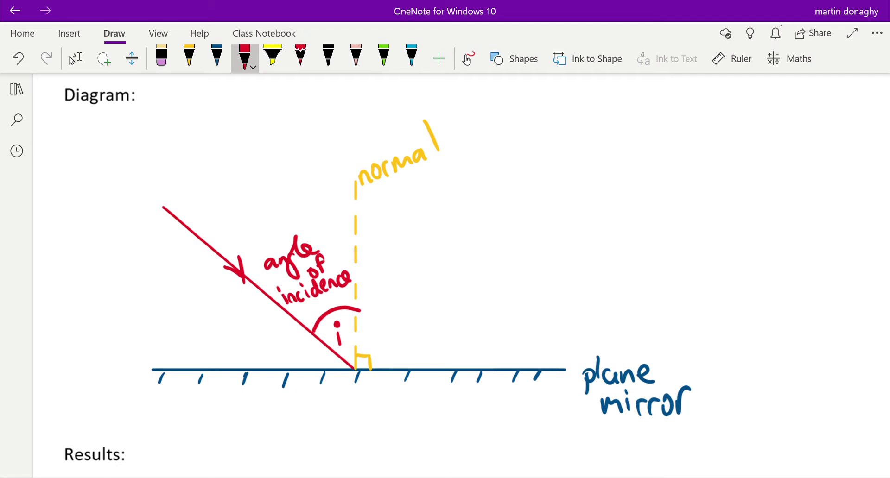
Sketch a red ray box at the upper end of the incoming ray, a crossed circle inside a tilted rectangle open towards the ray
{"action": "mouse_move", "coordinate": [134, 165]}
{"action": "left_mouse_down"}
{"action": "mouse_move", "coordinate": [148, 179]}
{"action": "mouse_move", "coordinate": [136, 196]}
{"action": "left_mouse_up"}
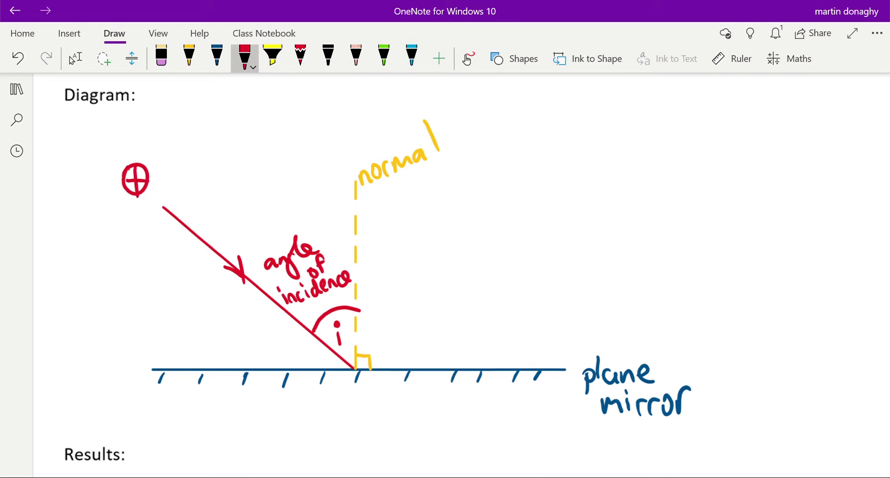
{"action": "mouse_move", "coordinate": [96, 167]}
{"action": "left_mouse_down"}
{"action": "mouse_move", "coordinate": [145, 215]}
{"action": "mouse_move", "coordinate": [162, 205]}
{"action": "left_mouse_up"}
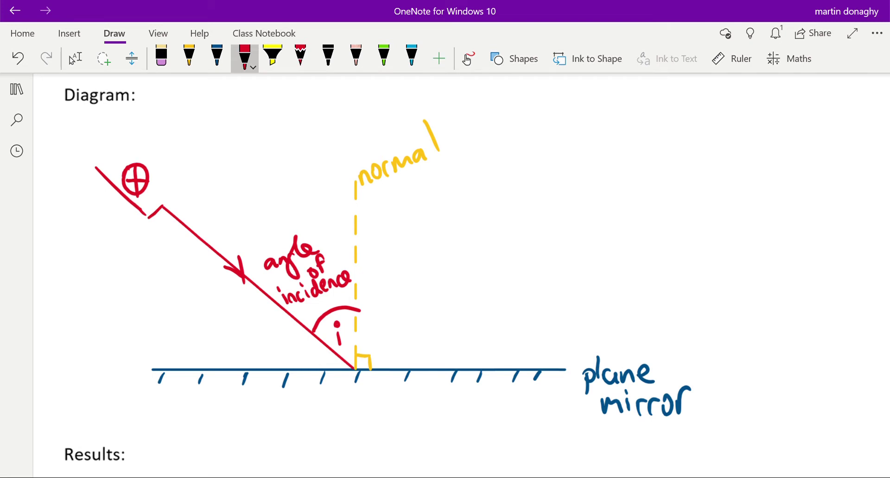
{"action": "left_click", "coordinate": [18, 57]}
{"action": "left_click_drag", "start_coordinate": [146, 216], "coordinate": [155, 212]}
{"action": "mouse_move", "coordinate": [92, 166]}
{"action": "left_mouse_down"}
{"action": "mouse_move", "coordinate": [131, 137]}
{"action": "mouse_move", "coordinate": [175, 193]}
{"action": "mouse_move", "coordinate": [162, 200]}
{"action": "left_mouse_up"}
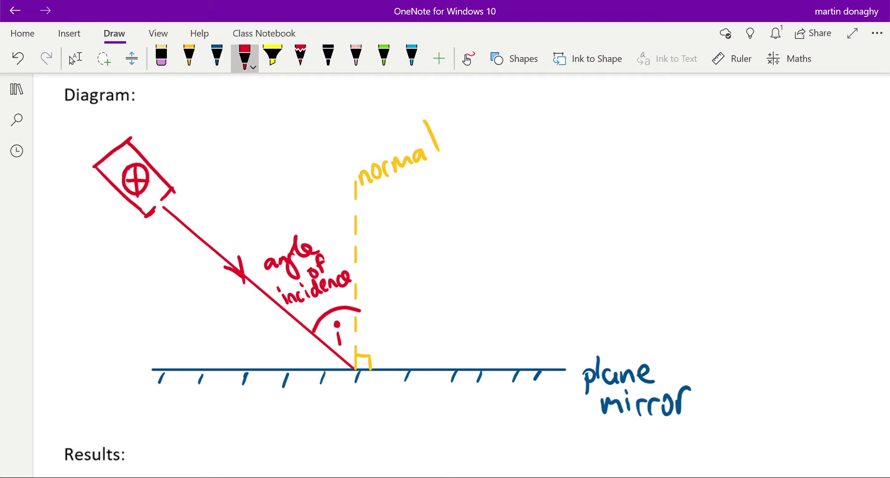
Draw a red ray rising to the upper right from the mirror point along the ruler at 40°, and move the ruler clear
{"action": "left_click", "coordinate": [731, 58]}
{"action": "left_click_drag", "start_coordinate": [96, 301], "coordinate": [404, 383]}
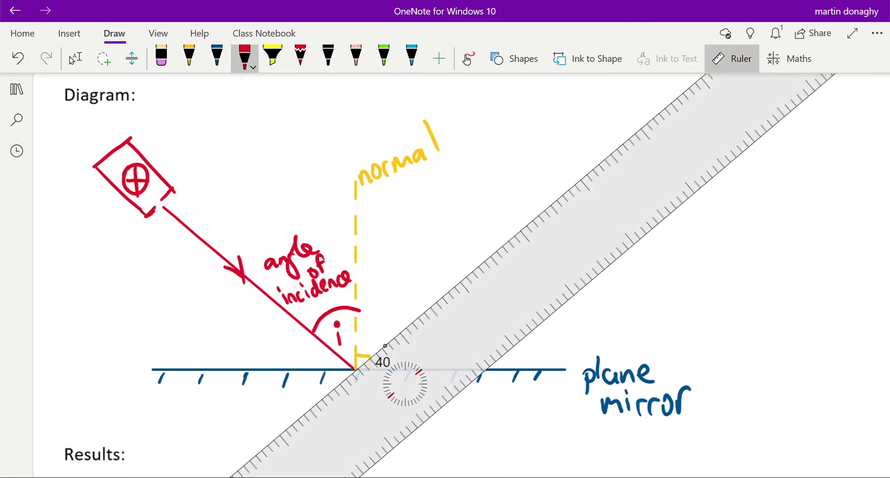
{"action": "left_click", "coordinate": [75, 58]}
{"action": "left_click", "coordinate": [245, 55]}
{"action": "left_click_drag", "start_coordinate": [355, 370], "coordinate": [577, 181]}
{"action": "left_click_drag", "start_coordinate": [404, 384], "coordinate": [571, 466]}
{"action": "left_click", "coordinate": [75, 59]}
{"action": "left_click", "coordinate": [245, 56]}
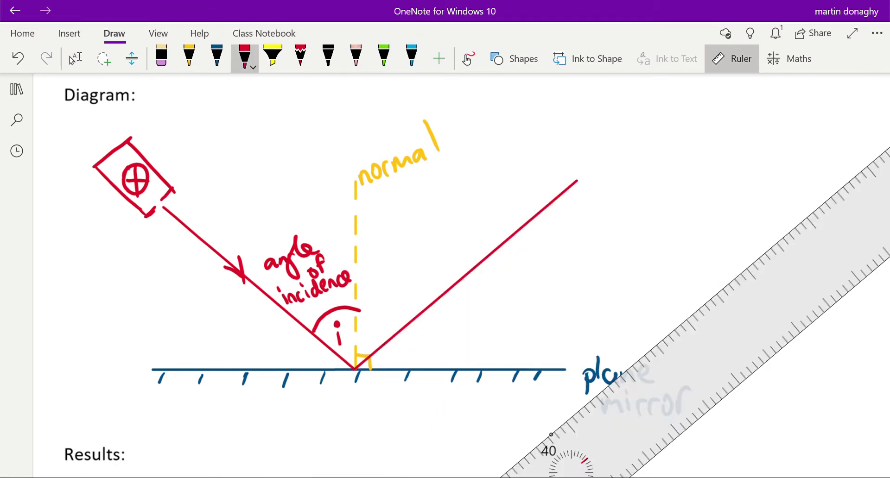
Add an outward-pointing arrowhead to the rising ray and handwrite "reflected ray" in red beside it
{"action": "mouse_move", "coordinate": [469, 264]}
{"action": "left_mouse_down"}
{"action": "mouse_move", "coordinate": [478, 274]}
{"action": "mouse_move", "coordinate": [511, 255]}
{"action": "mouse_move", "coordinate": [531, 265]}
{"action": "left_mouse_up"}
{"action": "left_click_drag", "start_coordinate": [545, 238], "coordinate": [561, 260]}
{"action": "mouse_move", "coordinate": [578, 230]}
{"action": "left_mouse_down"}
{"action": "mouse_move", "coordinate": [576, 259]}
{"action": "mouse_move", "coordinate": [585, 245]}
{"action": "left_mouse_up"}
{"action": "left_click_drag", "start_coordinate": [588, 252], "coordinate": [613, 258]}
{"action": "left_click_drag", "start_coordinate": [616, 224], "coordinate": [619, 259]}
{"action": "mouse_move", "coordinate": [548, 284]}
{"action": "left_mouse_down"}
{"action": "mouse_move", "coordinate": [549, 300]}
{"action": "mouse_move", "coordinate": [562, 284]}
{"action": "left_mouse_up"}
{"action": "left_click_drag", "start_coordinate": [576, 286], "coordinate": [595, 296]}
{"action": "left_click_drag", "start_coordinate": [600, 279], "coordinate": [570, 317]}
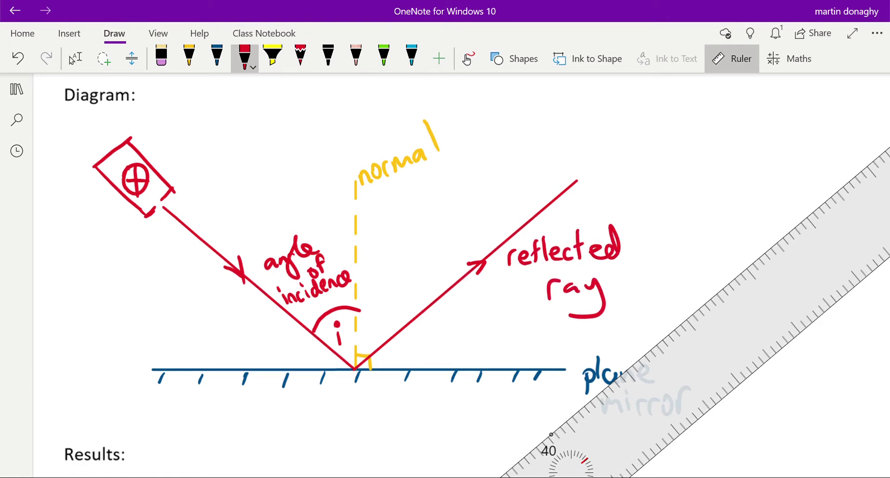
Handwrite "incident ray" in red below the incoming ray, on its left side
{"action": "mouse_move", "coordinate": [104, 295]}
{"action": "left_mouse_down"}
{"action": "mouse_move", "coordinate": [109, 302]}
{"action": "mouse_move", "coordinate": [98, 289]}
{"action": "left_mouse_up"}
{"action": "left_click_drag", "start_coordinate": [114, 299], "coordinate": [133, 289]}
{"action": "left_click_drag", "start_coordinate": [144, 274], "coordinate": [139, 278]}
{"action": "mouse_move", "coordinate": [143, 257]}
{"action": "left_mouse_down"}
{"action": "mouse_move", "coordinate": [147, 282]}
{"action": "mouse_move", "coordinate": [164, 265]}
{"action": "left_mouse_up"}
{"action": "mouse_move", "coordinate": [155, 235]}
{"action": "left_mouse_down"}
{"action": "mouse_move", "coordinate": [166, 264]}
{"action": "mouse_move", "coordinate": [174, 243]}
{"action": "left_mouse_up"}
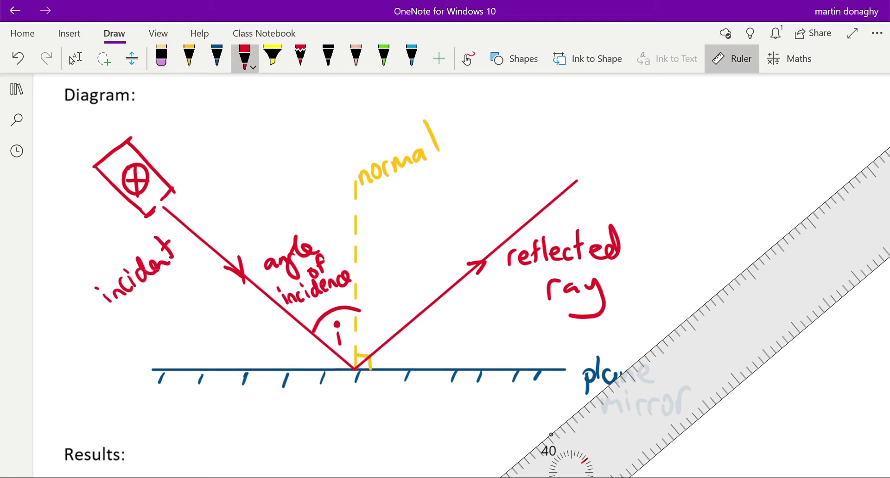
{"action": "left_click_drag", "start_coordinate": [149, 308], "coordinate": [159, 291]}
{"action": "mouse_move", "coordinate": [164, 296]}
{"action": "left_mouse_down"}
{"action": "mouse_move", "coordinate": [180, 289]}
{"action": "mouse_move", "coordinate": [183, 299]}
{"action": "left_mouse_up"}
{"action": "left_click_drag", "start_coordinate": [198, 279], "coordinate": [173, 329]}
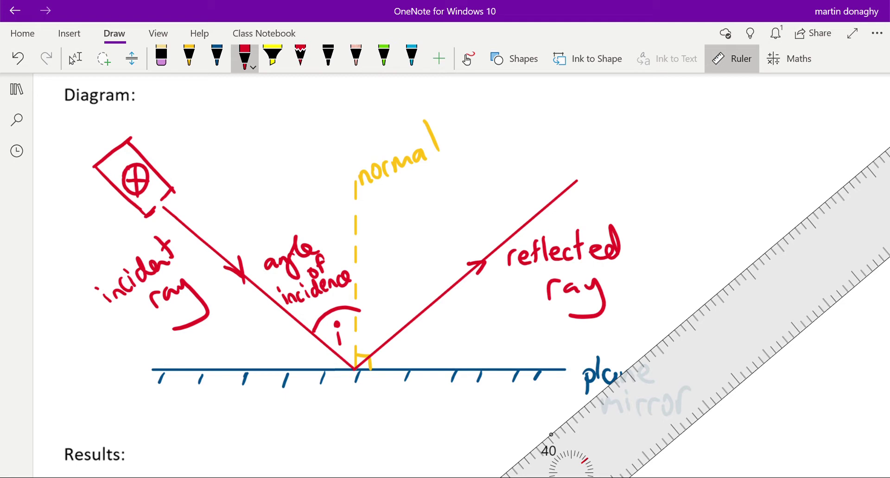
Mark the angle between the normal and the reflected ray with a red arc labelled "r", and write "angle of reflection" above it
{"action": "mouse_move", "coordinate": [357, 309]}
{"action": "left_mouse_down"}
{"action": "mouse_move", "coordinate": [391, 314]}
{"action": "mouse_move", "coordinate": [396, 331]}
{"action": "mouse_move", "coordinate": [383, 328]}
{"action": "left_mouse_up"}
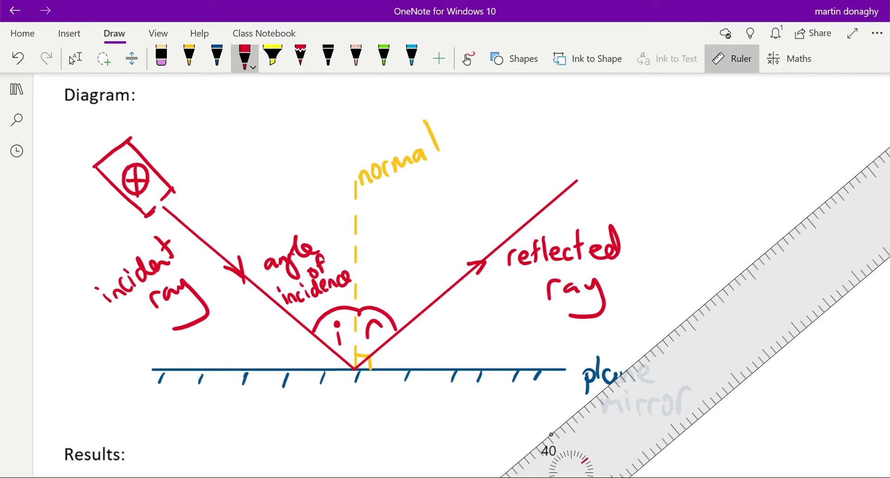
{"action": "mouse_move", "coordinate": [366, 237]}
{"action": "left_mouse_down"}
{"action": "mouse_move", "coordinate": [398, 257]}
{"action": "mouse_move", "coordinate": [421, 228]}
{"action": "mouse_move", "coordinate": [417, 251]}
{"action": "mouse_move", "coordinate": [428, 258]}
{"action": "left_mouse_up"}
{"action": "mouse_move", "coordinate": [426, 246]}
{"action": "left_mouse_down"}
{"action": "mouse_move", "coordinate": [436, 243]}
{"action": "mouse_move", "coordinate": [424, 214]}
{"action": "mouse_move", "coordinate": [422, 232]}
{"action": "left_mouse_up"}
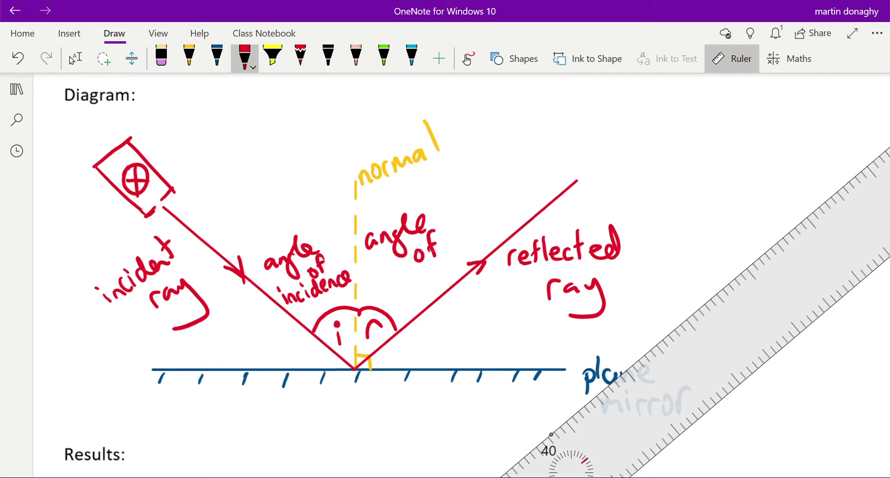
{"action": "left_click_drag", "start_coordinate": [366, 294], "coordinate": [372, 282]}
{"action": "left_click_drag", "start_coordinate": [374, 288], "coordinate": [395, 289]}
{"action": "mouse_move", "coordinate": [396, 285]}
{"action": "left_mouse_down"}
{"action": "mouse_move", "coordinate": [403, 289]}
{"action": "mouse_move", "coordinate": [386, 282]}
{"action": "left_mouse_up"}
{"action": "mouse_move", "coordinate": [412, 278]}
{"action": "left_mouse_down"}
{"action": "mouse_move", "coordinate": [407, 290]}
{"action": "mouse_move", "coordinate": [419, 275]}
{"action": "left_mouse_up"}
{"action": "mouse_move", "coordinate": [425, 276]}
{"action": "left_mouse_down"}
{"action": "mouse_move", "coordinate": [423, 288]}
{"action": "mouse_move", "coordinate": [430, 278]}
{"action": "mouse_move", "coordinate": [446, 286]}
{"action": "left_mouse_up"}
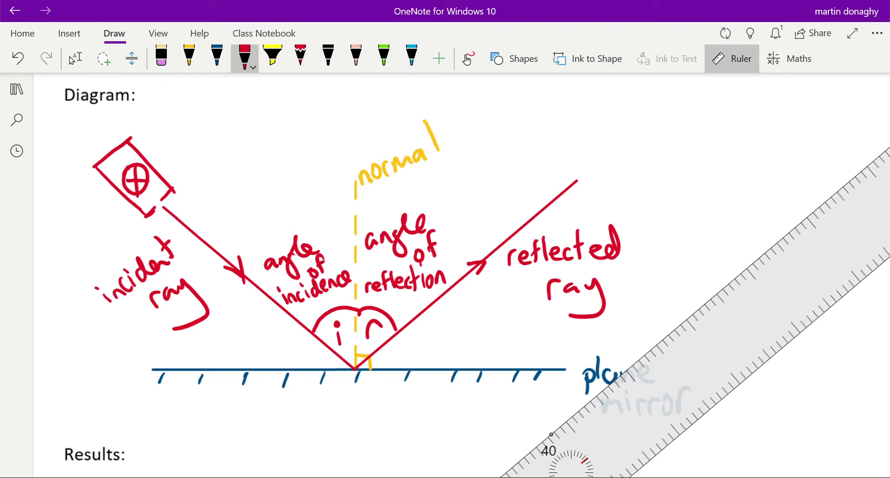
Handwrite 0, 10, 20, 30, 40 and 50 in red down the angle of incidence column of the Results table
{"action": "scroll", "coordinate": [352, 278], "scroll_direction": "down", "scroll_amount": 4}
{"action": "left_click", "coordinate": [75, 58]}
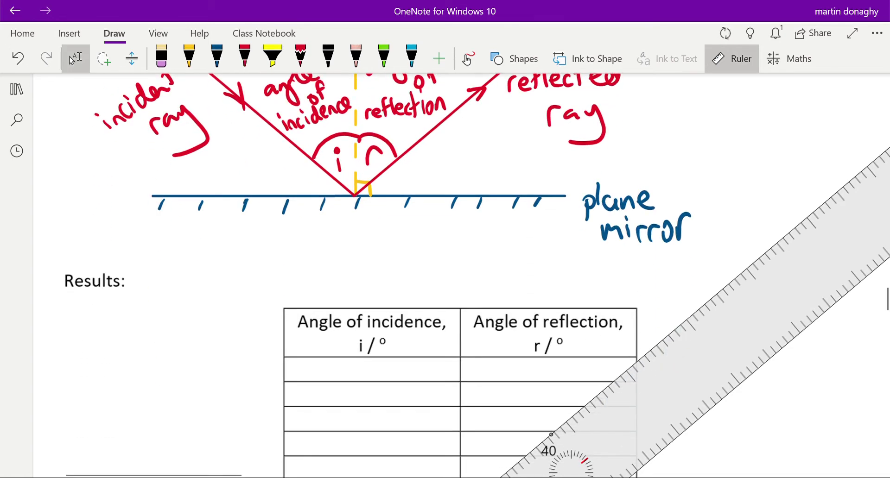
{"action": "left_click", "coordinate": [245, 55]}
{"action": "left_click_drag", "start_coordinate": [375, 362], "coordinate": [359, 408]}
{"action": "mouse_move", "coordinate": [376, 387]}
{"action": "left_mouse_down"}
{"action": "mouse_move", "coordinate": [371, 406]}
{"action": "mouse_move", "coordinate": [377, 387]}
{"action": "left_mouse_up"}
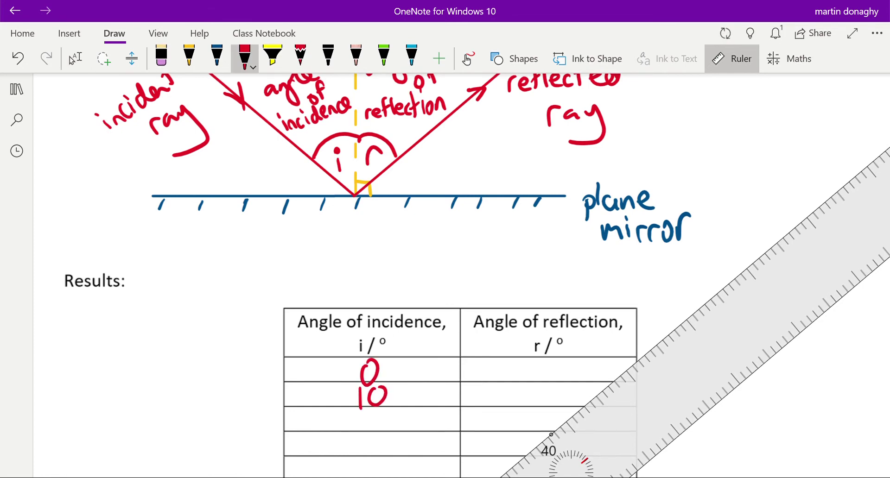
{"action": "mouse_move", "coordinate": [360, 416]}
{"action": "left_mouse_down"}
{"action": "mouse_move", "coordinate": [381, 429]}
{"action": "mouse_move", "coordinate": [387, 414]}
{"action": "mouse_move", "coordinate": [366, 452]}
{"action": "mouse_move", "coordinate": [387, 438]}
{"action": "left_mouse_up"}
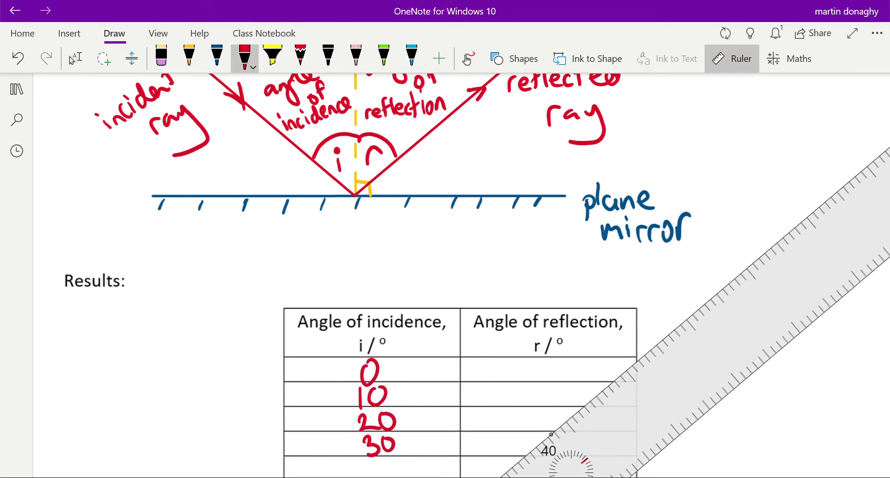
{"action": "scroll", "coordinate": [445, 278], "scroll_direction": "down", "scroll_amount": 2}
{"action": "left_click_drag", "start_coordinate": [368, 411], "coordinate": [384, 424]}
{"action": "left_click_drag", "start_coordinate": [380, 414], "coordinate": [379, 431]}
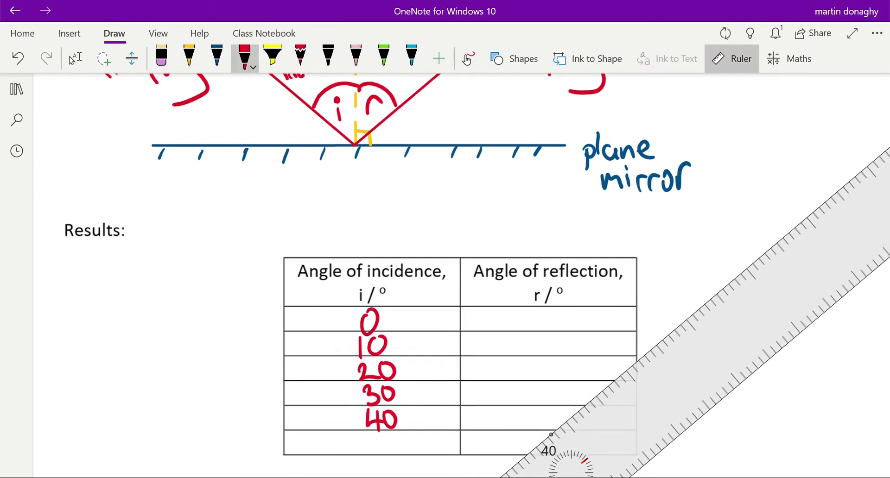
{"action": "left_click_drag", "start_coordinate": [372, 434], "coordinate": [370, 456]}
{"action": "left_click_drag", "start_coordinate": [373, 429], "coordinate": [393, 432]}
{"action": "scroll", "coordinate": [370, 278], "scroll_direction": "up", "scroll_amount": 4}
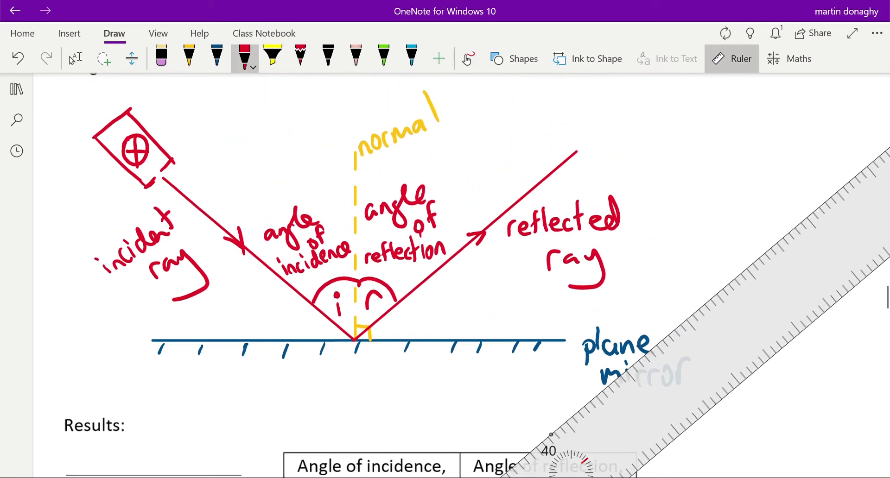
{"action": "left_click", "coordinate": [74, 58]}
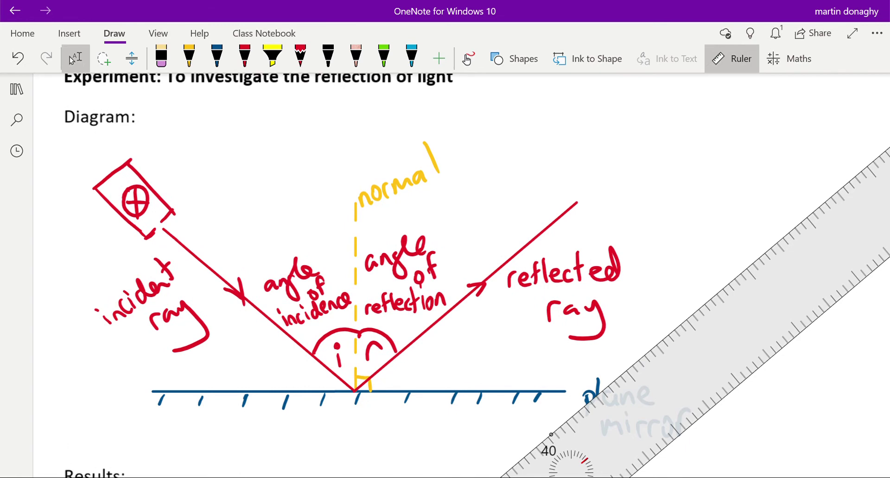
{"action": "left_click", "coordinate": [245, 58]}
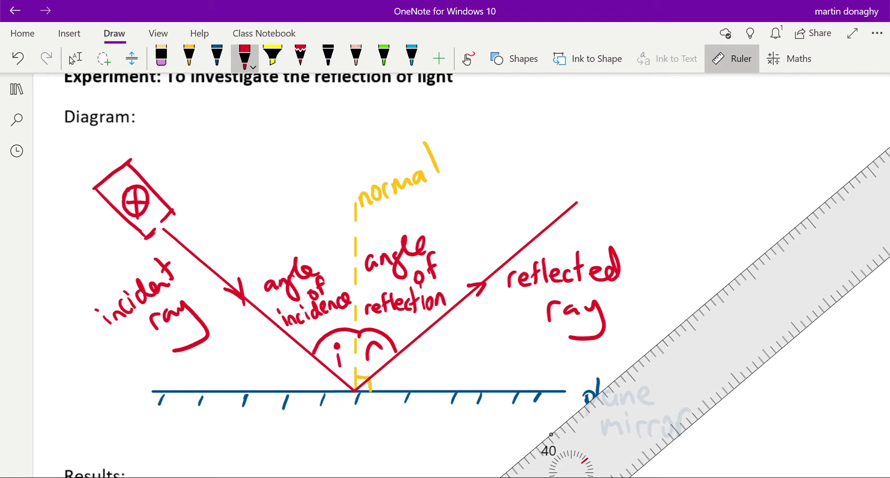
{"action": "mouse_move", "coordinate": [415, 321]}
{"action": "left_mouse_down"}
{"action": "mouse_move", "coordinate": [391, 334]}
{"action": "mouse_move", "coordinate": [421, 335]}
{"action": "left_mouse_up"}
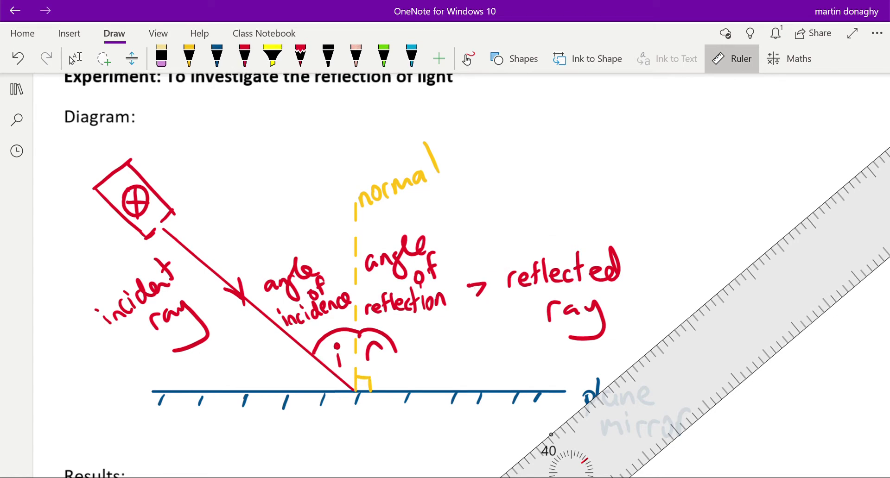
{"action": "key", "text": "ctrl+z"}
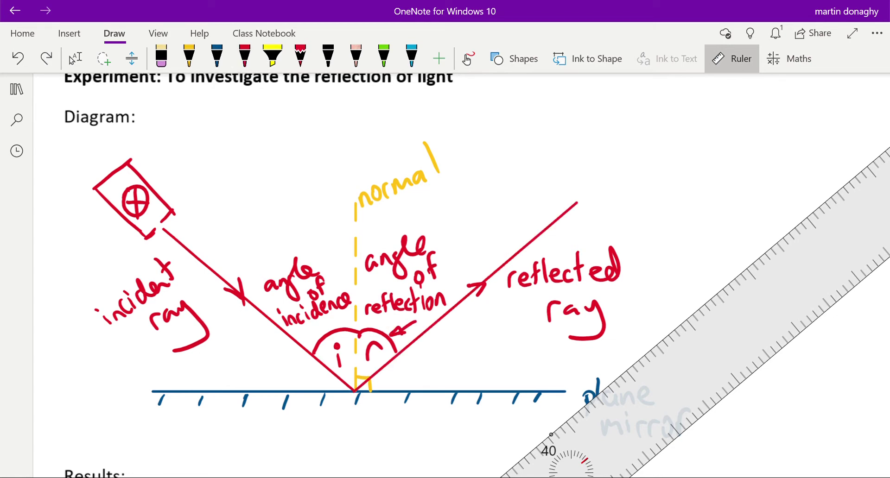
{"action": "left_click_drag", "start_coordinate": [410, 325], "coordinate": [397, 332]}
Sketch a red half-circle protractor with lines radiating from its base centre, in the blank space above and right of the reflected ray
{"action": "left_click", "coordinate": [245, 56]}
{"action": "left_click_drag", "start_coordinate": [628, 217], "coordinate": [754, 222]}
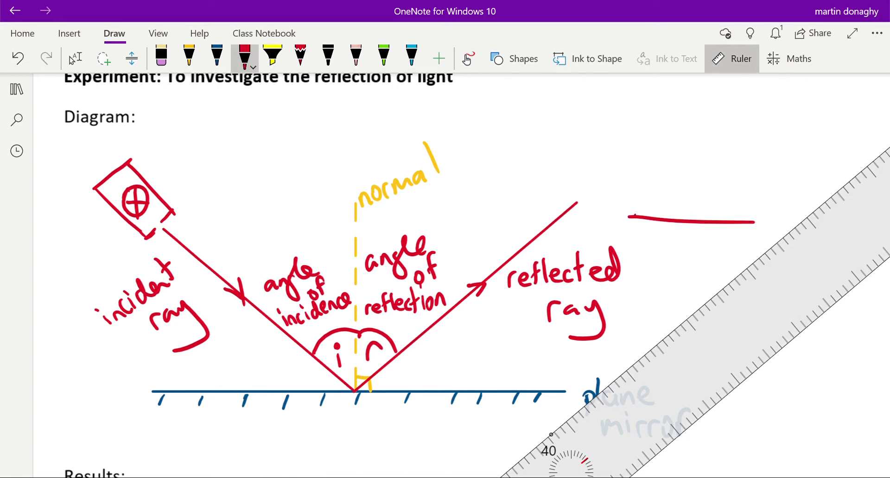
{"action": "left_click_drag", "start_coordinate": [629, 215], "coordinate": [759, 222]}
{"action": "left_click_drag", "start_coordinate": [694, 160], "coordinate": [694, 216]}
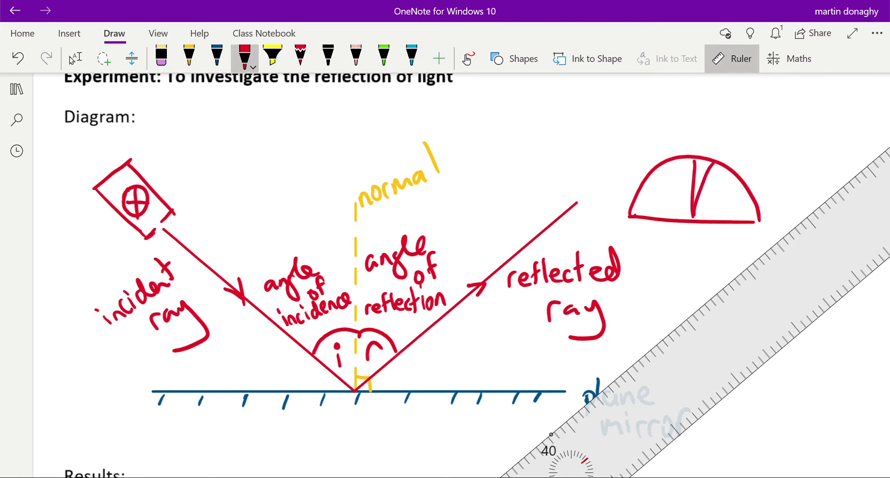
{"action": "left_click_drag", "start_coordinate": [729, 175], "coordinate": [696, 217]}
{"action": "left_click_drag", "start_coordinate": [751, 206], "coordinate": [698, 217]}
{"action": "left_click_drag", "start_coordinate": [671, 161], "coordinate": [692, 212]}
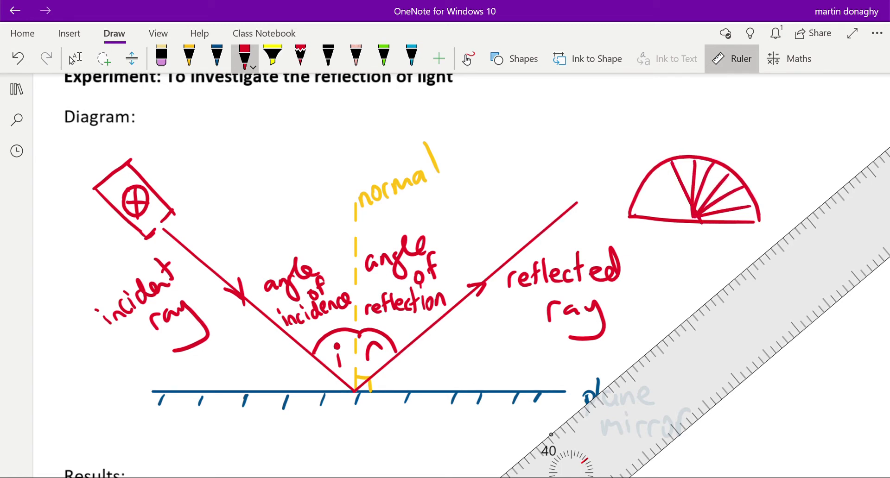
{"action": "left_click_drag", "start_coordinate": [653, 177], "coordinate": [691, 212]}
{"action": "left_click_drag", "start_coordinate": [640, 197], "coordinate": [691, 214]}
{"action": "left_click_drag", "start_coordinate": [636, 211], "coordinate": [685, 213]}
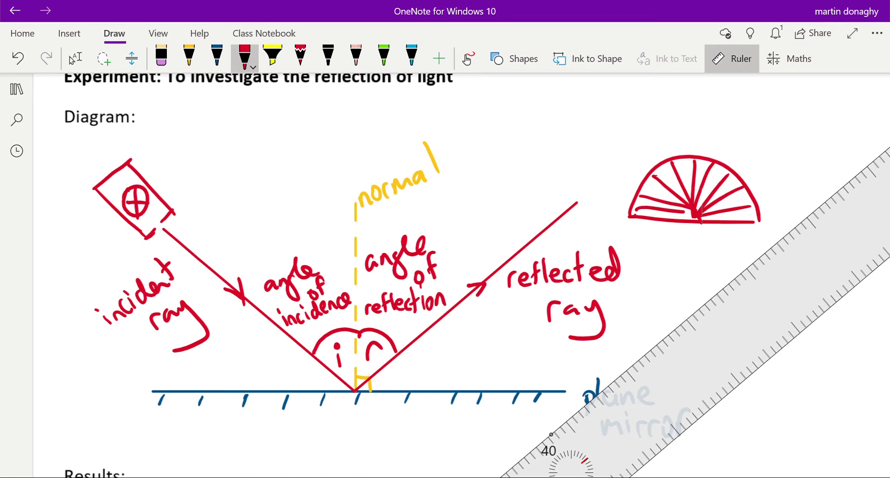
Handwrite "protractor" in red above the half-circle sketch
{"action": "left_click_drag", "start_coordinate": [641, 152], "coordinate": [660, 141]}
{"action": "left_click_drag", "start_coordinate": [667, 140], "coordinate": [678, 149]}
{"action": "left_click_drag", "start_coordinate": [669, 138], "coordinate": [693, 139]}
{"action": "mouse_move", "coordinate": [700, 139]}
{"action": "left_mouse_down"}
{"action": "mouse_move", "coordinate": [701, 146]}
{"action": "mouse_move", "coordinate": [731, 148]}
{"action": "left_mouse_up"}
{"action": "left_click_drag", "start_coordinate": [722, 137], "coordinate": [740, 139]}
{"action": "left_click_drag", "start_coordinate": [748, 149], "coordinate": [756, 135]}
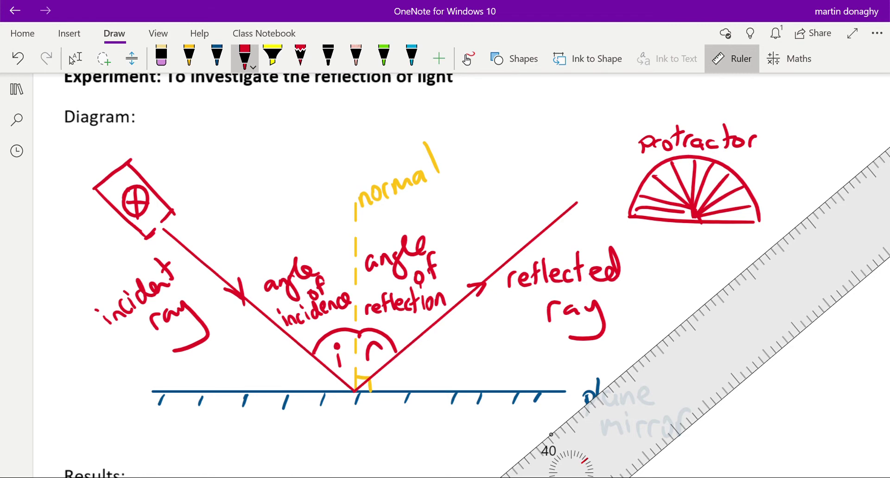
Handwrite 0, 10, 20, 30, 40 and 50 in red down the angle of reflection column of the Results table
{"action": "scroll", "coordinate": [355, 275], "scroll_direction": "down", "scroll_amount": 2}
{"action": "scroll", "coordinate": [355, 275], "scroll_direction": "down", "scroll_amount": 5}
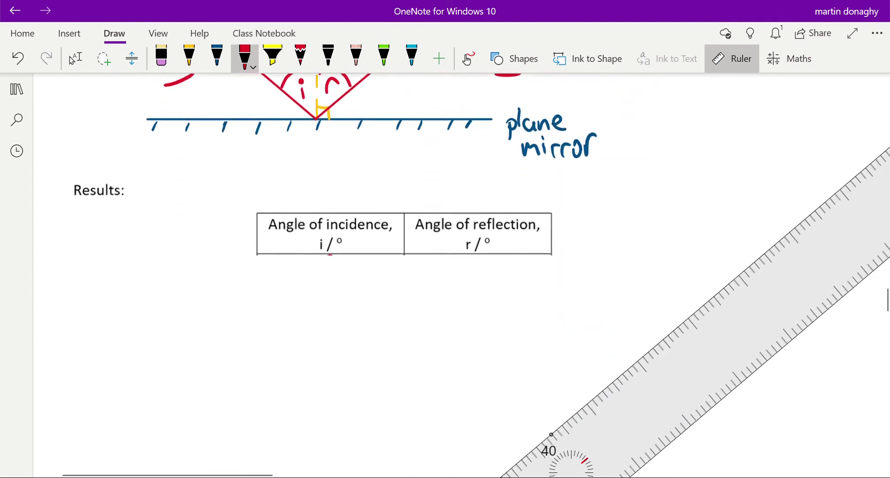
{"action": "left_click", "coordinate": [72, 58]}
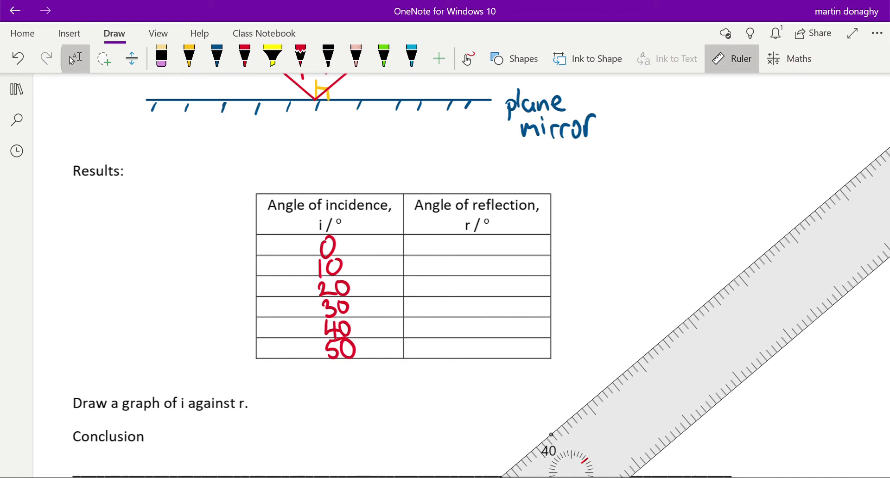
{"action": "left_click", "coordinate": [245, 58]}
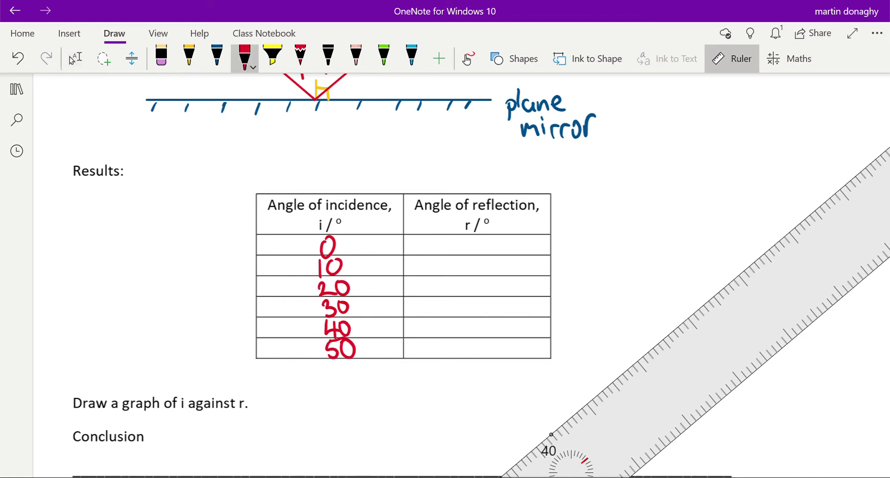
{"action": "mouse_move", "coordinate": [470, 239]}
{"action": "left_mouse_down"}
{"action": "mouse_move", "coordinate": [480, 240]}
{"action": "mouse_move", "coordinate": [467, 236]}
{"action": "mouse_move", "coordinate": [460, 275]}
{"action": "left_mouse_up"}
{"action": "mouse_move", "coordinate": [476, 258]}
{"action": "left_mouse_down"}
{"action": "mouse_move", "coordinate": [469, 264]}
{"action": "mouse_move", "coordinate": [478, 258]}
{"action": "mouse_move", "coordinate": [475, 297]}
{"action": "mouse_move", "coordinate": [484, 280]}
{"action": "mouse_move", "coordinate": [462, 321]}
{"action": "mouse_move", "coordinate": [483, 300]}
{"action": "mouse_move", "coordinate": [472, 338]}
{"action": "left_mouse_up"}
{"action": "mouse_move", "coordinate": [490, 323]}
{"action": "left_mouse_down"}
{"action": "mouse_move", "coordinate": [466, 357]}
{"action": "mouse_move", "coordinate": [477, 340]}
{"action": "left_mouse_up"}
{"action": "left_click_drag", "start_coordinate": [486, 338], "coordinate": [485, 339]}
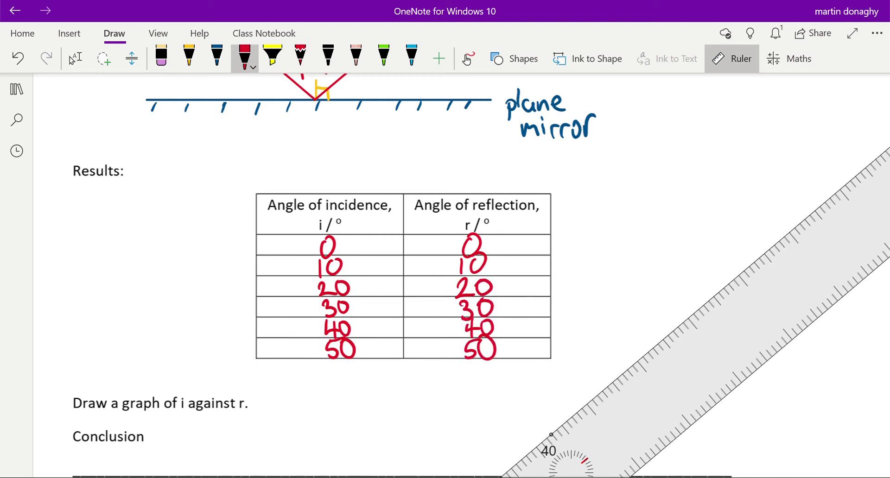
Draw a red arrow pointing to the "Draw a graph of i against r." line and handwrite "Do this" above it
{"action": "scroll", "coordinate": [324, 231], "scroll_direction": "up", "scroll_amount": 5}
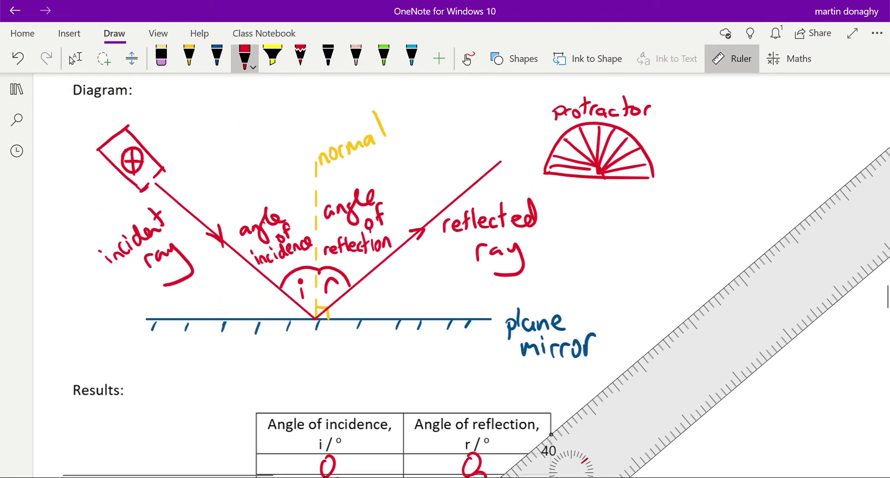
{"action": "left_click", "coordinate": [74, 58]}
{"action": "scroll", "coordinate": [324, 278], "scroll_direction": "down", "scroll_amount": 5}
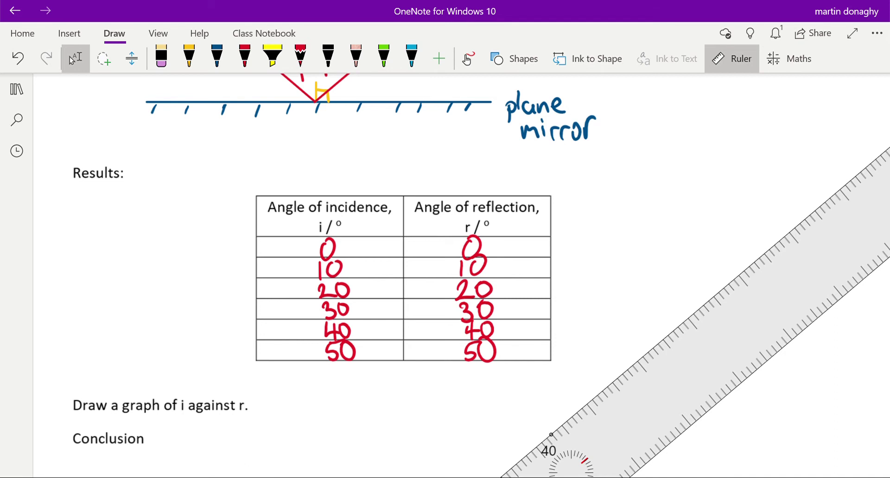
{"action": "scroll", "coordinate": [402, 277], "scroll_direction": "down", "scroll_amount": 2}
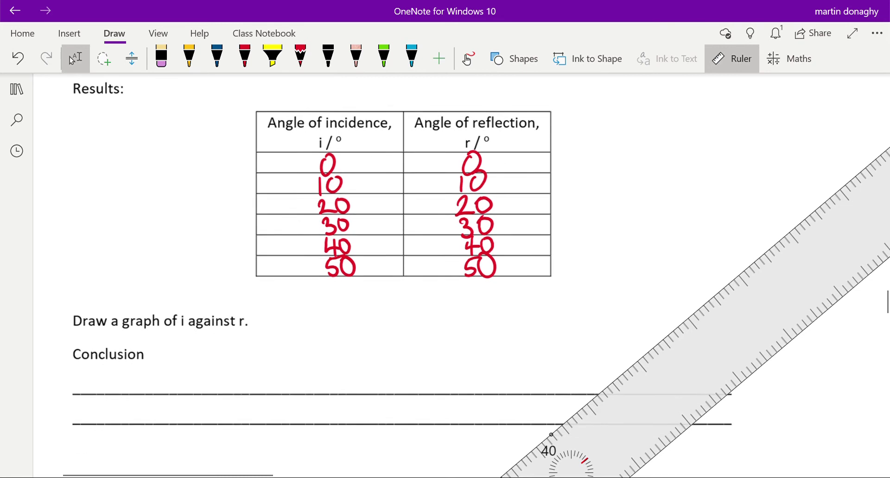
{"action": "left_click", "coordinate": [244, 56]}
{"action": "left_click_drag", "start_coordinate": [73, 279], "coordinate": [97, 309]}
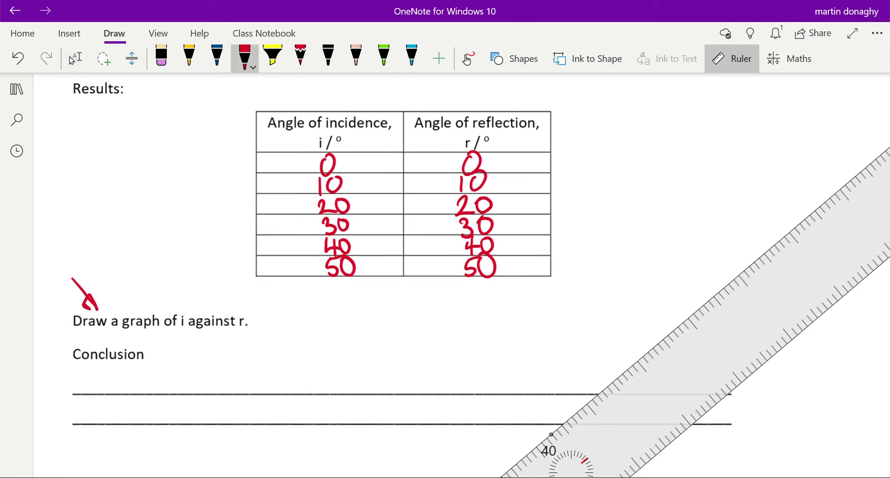
{"action": "left_click_drag", "start_coordinate": [47, 258], "coordinate": [57, 269]}
{"action": "left_click_drag", "start_coordinate": [45, 261], "coordinate": [56, 268]}
{"action": "left_click_drag", "start_coordinate": [63, 254], "coordinate": [82, 244]}
{"action": "mouse_move", "coordinate": [73, 240]}
{"action": "left_mouse_down"}
{"action": "mouse_move", "coordinate": [86, 230]}
{"action": "mouse_move", "coordinate": [99, 235]}
{"action": "mouse_move", "coordinate": [102, 226]}
{"action": "left_mouse_up"}
{"action": "left_click", "coordinate": [101, 228]}
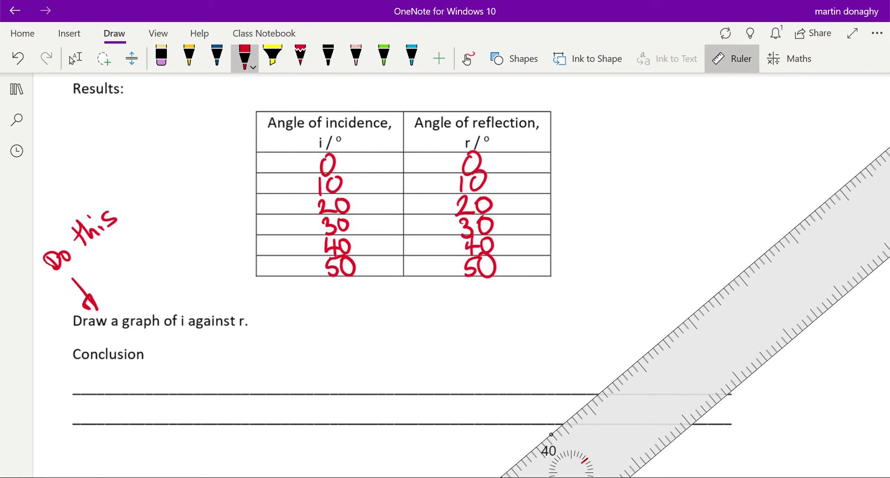
Hide the ruler and sketch red graph axes right of the table, labelled r vertically and i horizontally, with a rising straight line through the origin
{"action": "left_click", "coordinate": [732, 59]}
{"action": "mouse_move", "coordinate": [651, 253]}
{"action": "left_mouse_down"}
{"action": "mouse_move", "coordinate": [671, 254]}
{"action": "mouse_move", "coordinate": [663, 342]}
{"action": "mouse_move", "coordinate": [743, 345]}
{"action": "mouse_move", "coordinate": [735, 349]}
{"action": "left_mouse_up"}
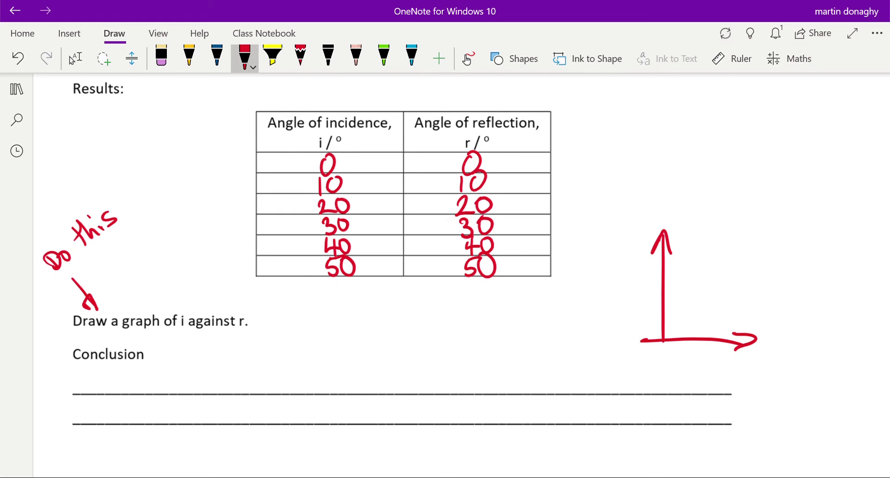
{"action": "left_click_drag", "start_coordinate": [699, 360], "coordinate": [699, 369]}
{"action": "left_click", "coordinate": [696, 347]}
{"action": "left_click_drag", "start_coordinate": [626, 273], "coordinate": [638, 269]}
{"action": "left_click_drag", "start_coordinate": [643, 355], "coordinate": [771, 249]}
Handwrite "i and r are directly proportional" in red on the first line under Conclusion
{"action": "scroll", "coordinate": [458, 278], "scroll_direction": "down", "scroll_amount": 4}
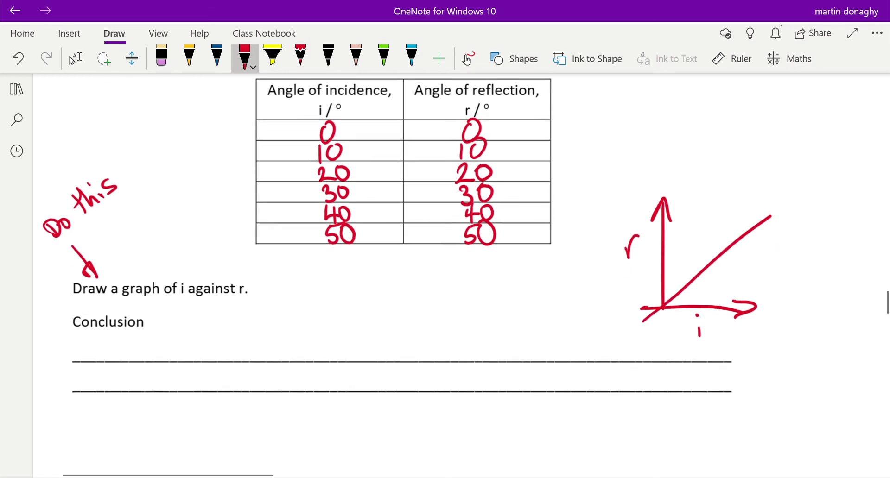
{"action": "left_click", "coordinate": [73, 59]}
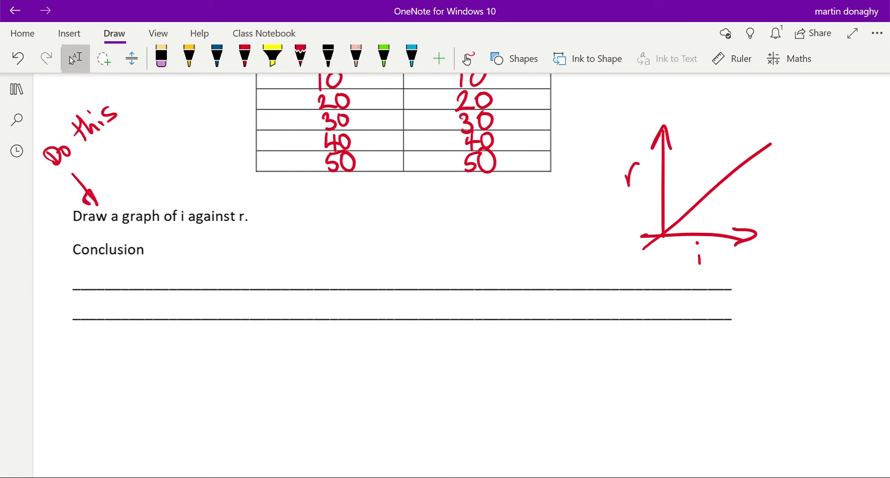
{"action": "left_click", "coordinate": [245, 56]}
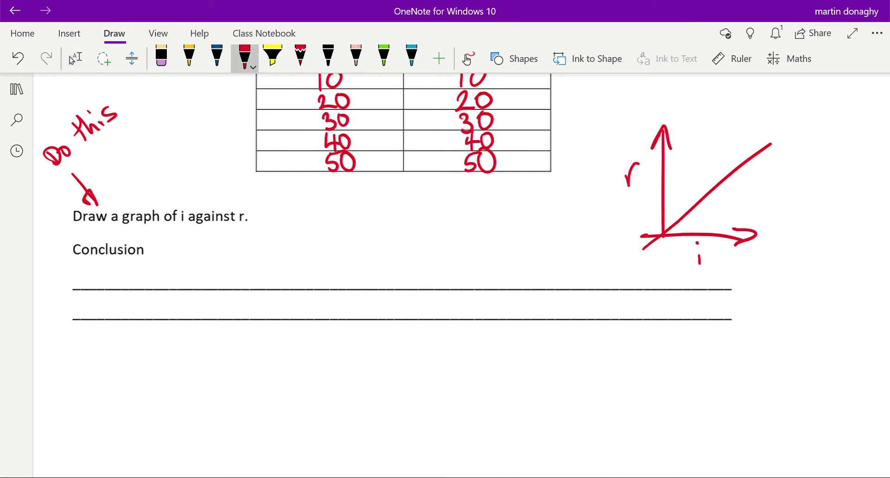
{"action": "mouse_move", "coordinate": [88, 274]}
{"action": "left_mouse_down"}
{"action": "mouse_move", "coordinate": [88, 289]}
{"action": "mouse_move", "coordinate": [160, 280]}
{"action": "mouse_move", "coordinate": [162, 289]}
{"action": "mouse_move", "coordinate": [196, 276]}
{"action": "mouse_move", "coordinate": [236, 289]}
{"action": "left_mouse_up"}
{"action": "mouse_move", "coordinate": [240, 288]}
{"action": "left_mouse_down"}
{"action": "mouse_move", "coordinate": [252, 275]}
{"action": "mouse_move", "coordinate": [271, 287]}
{"action": "mouse_move", "coordinate": [306, 288]}
{"action": "left_mouse_up"}
{"action": "mouse_move", "coordinate": [316, 251]}
{"action": "left_mouse_down"}
{"action": "mouse_move", "coordinate": [320, 288]}
{"action": "mouse_move", "coordinate": [327, 288]}
{"action": "left_mouse_up"}
{"action": "mouse_move", "coordinate": [334, 270]}
{"action": "left_mouse_down"}
{"action": "mouse_move", "coordinate": [336, 286]}
{"action": "mouse_move", "coordinate": [345, 267]}
{"action": "left_mouse_up"}
{"action": "left_click_drag", "start_coordinate": [345, 279], "coordinate": [367, 289]}
{"action": "mouse_move", "coordinate": [378, 253]}
{"action": "left_mouse_down"}
{"action": "mouse_move", "coordinate": [376, 287]}
{"action": "mouse_move", "coordinate": [384, 264]}
{"action": "left_mouse_up"}
{"action": "mouse_move", "coordinate": [386, 251]}
{"action": "left_mouse_down"}
{"action": "mouse_move", "coordinate": [392, 284]}
{"action": "mouse_move", "coordinate": [379, 300]}
{"action": "left_mouse_up"}
{"action": "left_click_drag", "start_coordinate": [448, 274], "coordinate": [452, 301]}
{"action": "left_click_drag", "start_coordinate": [445, 278], "coordinate": [481, 276]}
{"action": "left_click_drag", "start_coordinate": [495, 279], "coordinate": [498, 305]}
{"action": "mouse_move", "coordinate": [500, 278]}
{"action": "left_mouse_down"}
{"action": "mouse_move", "coordinate": [510, 284]}
{"action": "mouse_move", "coordinate": [516, 275]}
{"action": "left_mouse_up"}
{"action": "mouse_move", "coordinate": [528, 288]}
{"action": "left_mouse_down"}
{"action": "mouse_move", "coordinate": [537, 273]}
{"action": "mouse_move", "coordinate": [546, 288]}
{"action": "left_mouse_up"}
{"action": "mouse_move", "coordinate": [540, 271]}
{"action": "left_mouse_down"}
{"action": "mouse_move", "coordinate": [561, 259]}
{"action": "mouse_move", "coordinate": [561, 288]}
{"action": "left_mouse_up"}
{"action": "mouse_move", "coordinate": [574, 276]}
{"action": "left_mouse_down"}
{"action": "mouse_move", "coordinate": [587, 273]}
{"action": "mouse_move", "coordinate": [599, 287]}
{"action": "left_mouse_up"}
{"action": "left_click_drag", "start_coordinate": [608, 280], "coordinate": [616, 288]}
{"action": "left_click_drag", "start_coordinate": [619, 250], "coordinate": [623, 288]}
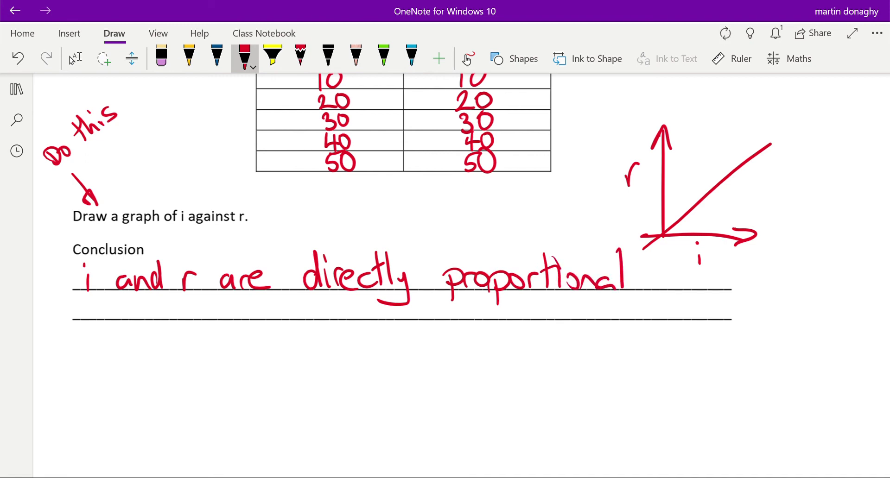
Draw red curved arrows from 10 down to 20 beside both the incidence and reflection columns
{"action": "scroll", "coordinate": [403, 232], "scroll_direction": "up", "scroll_amount": 1}
{"action": "scroll", "coordinate": [403, 232], "scroll_direction": "down", "scroll_amount": 1}
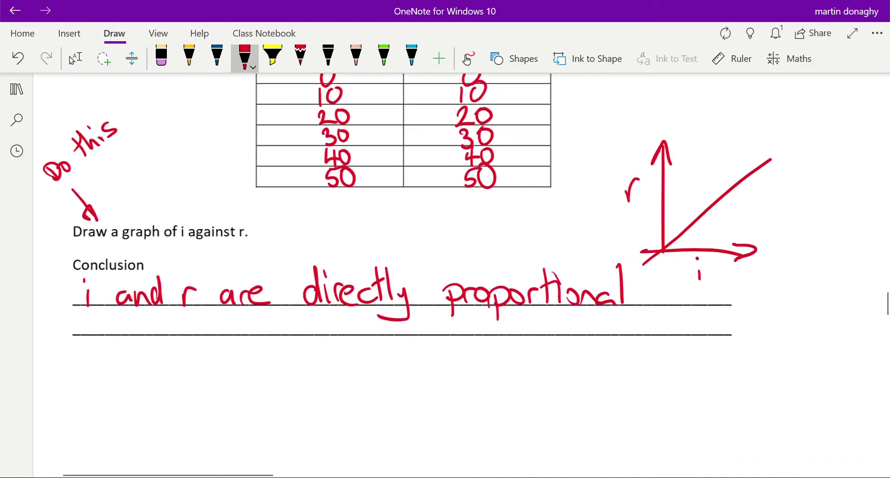
{"action": "left_click_drag", "start_coordinate": [297, 94], "coordinate": [291, 119]}
{"action": "left_click_drag", "start_coordinate": [289, 119], "coordinate": [300, 107]}
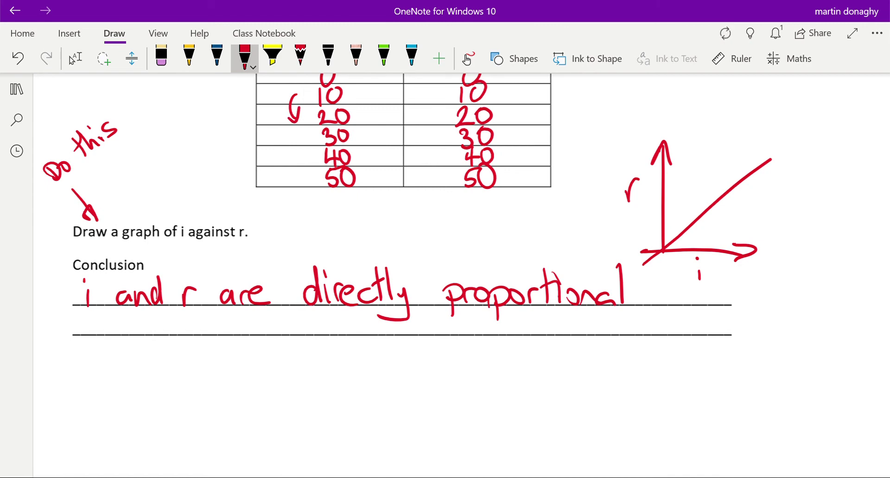
{"action": "left_click_drag", "start_coordinate": [502, 93], "coordinate": [506, 119]}
{"action": "mouse_move", "coordinate": [502, 110]}
{"action": "left_mouse_down"}
{"action": "mouse_move", "coordinate": [506, 120]}
{"action": "mouse_move", "coordinate": [516, 113]}
{"action": "left_mouse_up"}
Erase the reflection angles below 0 and handwrite 20, 40, 60, 80 and 100 in red in their place
{"action": "scroll", "coordinate": [403, 232], "scroll_direction": "up", "scroll_amount": 2}
{"action": "left_click", "coordinate": [75, 59]}
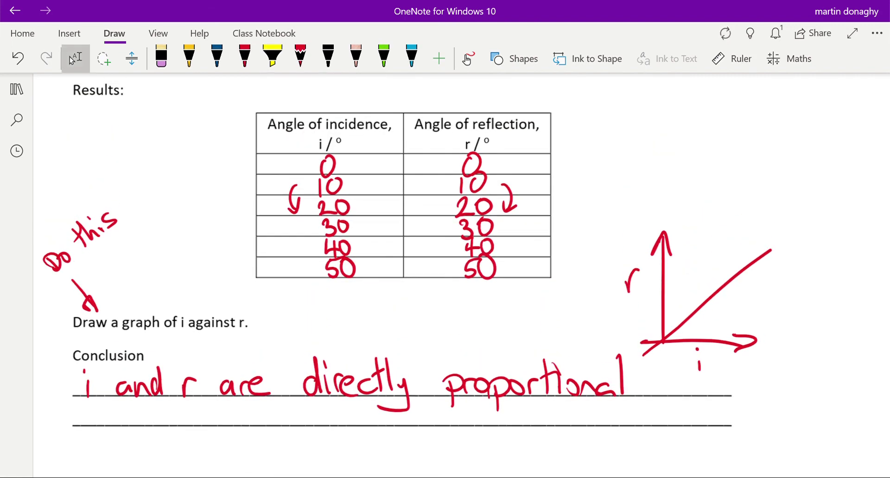
{"action": "left_click_drag", "start_coordinate": [473, 185], "coordinate": [486, 246]}
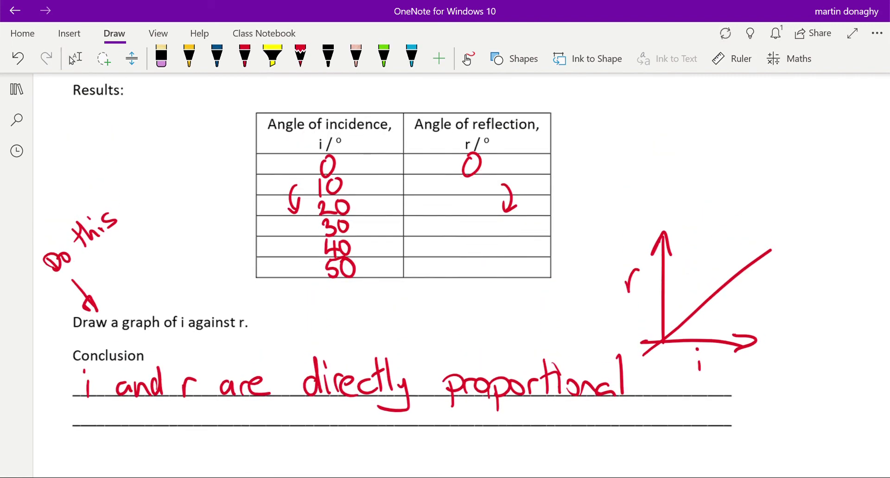
{"action": "left_click", "coordinate": [245, 56]}
{"action": "mouse_move", "coordinate": [452, 182]}
{"action": "left_mouse_down"}
{"action": "mouse_move", "coordinate": [465, 194]}
{"action": "mouse_move", "coordinate": [472, 182]}
{"action": "left_mouse_up"}
{"action": "mouse_move", "coordinate": [457, 199]}
{"action": "left_mouse_down"}
{"action": "mouse_move", "coordinate": [452, 211]}
{"action": "mouse_move", "coordinate": [468, 212]}
{"action": "left_mouse_up"}
{"action": "left_click_drag", "start_coordinate": [461, 206], "coordinate": [462, 217]}
{"action": "mouse_move", "coordinate": [477, 198]}
{"action": "left_mouse_down"}
{"action": "mouse_move", "coordinate": [474, 218]}
{"action": "mouse_move", "coordinate": [473, 202]}
{"action": "left_mouse_up"}
{"action": "mouse_move", "coordinate": [463, 217]}
{"action": "left_mouse_down"}
{"action": "mouse_move", "coordinate": [457, 235]}
{"action": "mouse_move", "coordinate": [470, 221]}
{"action": "mouse_move", "coordinate": [460, 238]}
{"action": "mouse_move", "coordinate": [471, 237]}
{"action": "left_mouse_up"}
{"action": "mouse_move", "coordinate": [453, 266]}
{"action": "left_mouse_down"}
{"action": "mouse_move", "coordinate": [454, 276]}
{"action": "mouse_move", "coordinate": [463, 261]}
{"action": "left_mouse_up"}
{"action": "left_click_drag", "start_coordinate": [481, 260], "coordinate": [480, 259]}
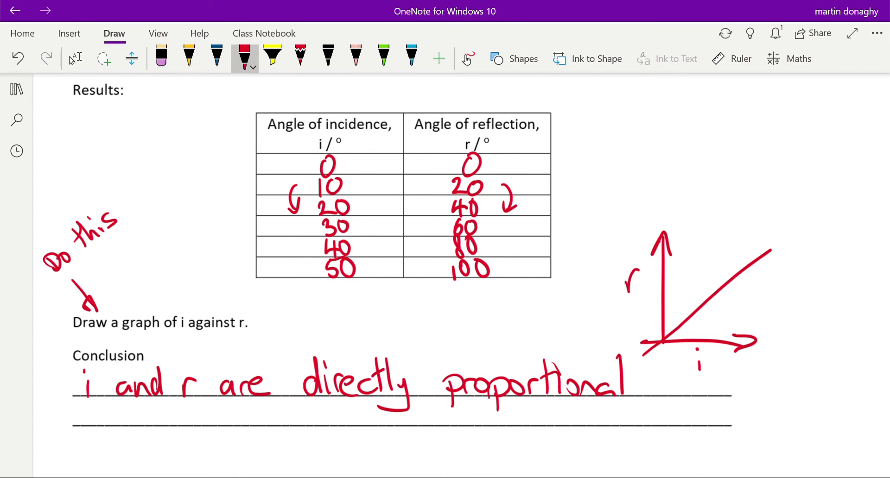
Draw red curved arrows from 20 to 40 in the incidence column and from 40 to 80 in the reflection column
{"action": "mouse_move", "coordinate": [305, 207]}
{"action": "left_mouse_down"}
{"action": "mouse_move", "coordinate": [302, 248]}
{"action": "mouse_move", "coordinate": [314, 252]}
{"action": "left_mouse_up"}
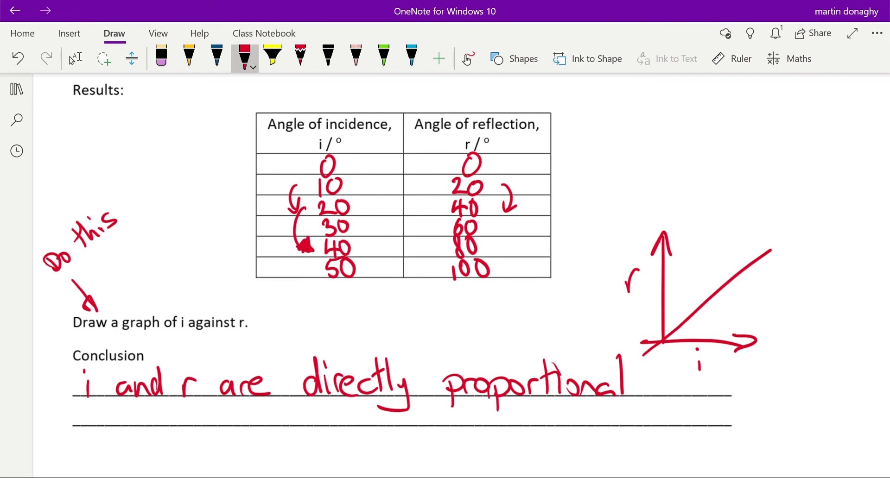
{"action": "mouse_move", "coordinate": [486, 210]}
{"action": "left_mouse_down"}
{"action": "mouse_move", "coordinate": [491, 249]}
{"action": "mouse_move", "coordinate": [505, 248]}
{"action": "left_mouse_up"}
{"action": "left_click_drag", "start_coordinate": [495, 237], "coordinate": [500, 243]}
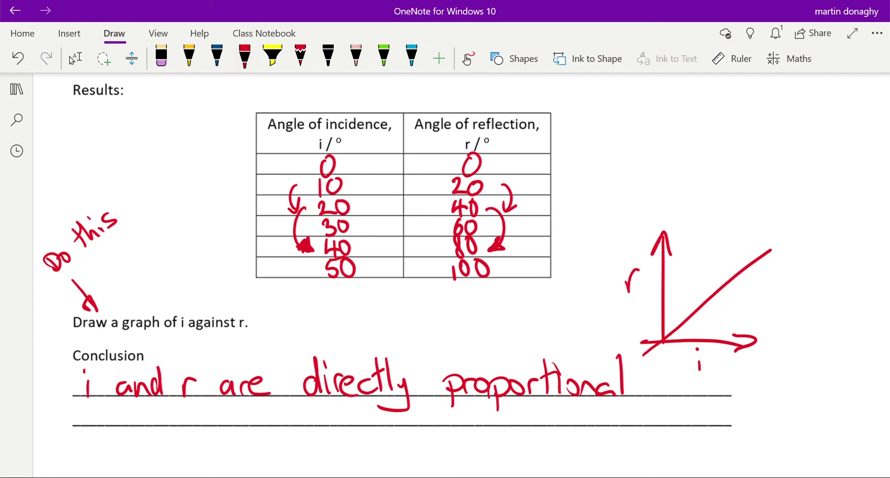
Undo the reflection angles below 0 and their arrows, and handwrite 10, 20, 30, 40 and 50 in red in their place
{"action": "mouse_move", "coordinate": [479, 269]}
{"action": "left_mouse_down"}
{"action": "mouse_move", "coordinate": [505, 209]}
{"action": "mouse_move", "coordinate": [460, 247]}
{"action": "left_mouse_up"}
{"action": "key", "text": "ctrl+z"}
{"action": "key", "text": "ctrl+z"}
{"action": "key", "text": "ctrl+z"}
{"action": "key", "text": "ctrl+z"}
{"action": "key", "text": "ctrl+z"}
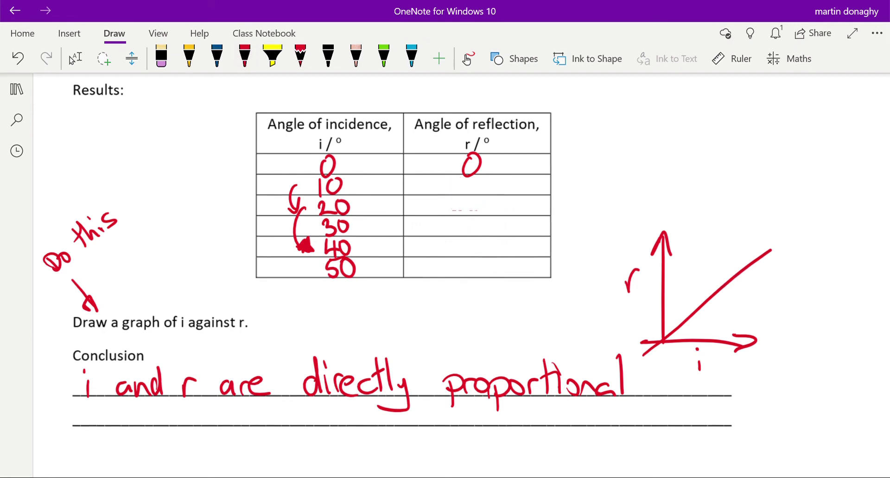
{"action": "left_click", "coordinate": [245, 57]}
{"action": "mouse_move", "coordinate": [457, 180]}
{"action": "left_mouse_down"}
{"action": "mouse_move", "coordinate": [458, 193]}
{"action": "mouse_move", "coordinate": [469, 181]}
{"action": "mouse_move", "coordinate": [468, 215]}
{"action": "mouse_move", "coordinate": [473, 200]}
{"action": "mouse_move", "coordinate": [457, 236]}
{"action": "mouse_move", "coordinate": [473, 221]}
{"action": "mouse_move", "coordinate": [465, 257]}
{"action": "mouse_move", "coordinate": [475, 242]}
{"action": "mouse_move", "coordinate": [456, 277]}
{"action": "mouse_move", "coordinate": [473, 261]}
{"action": "left_mouse_up"}
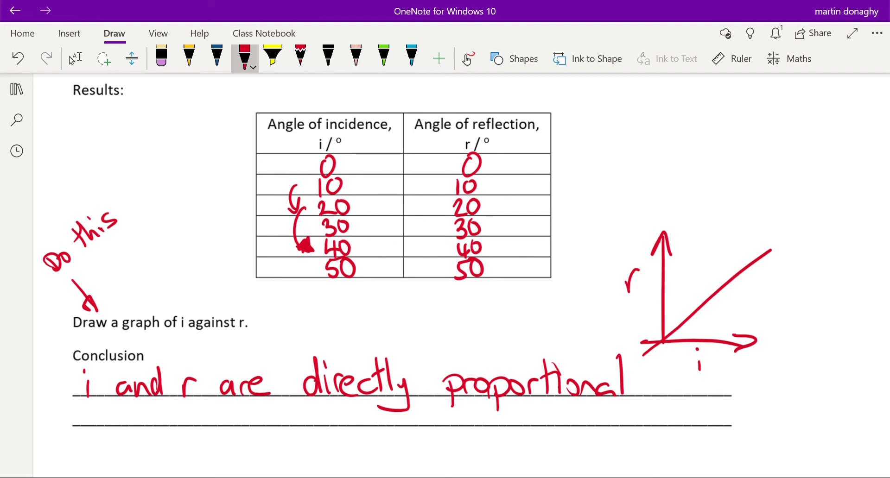
Continue the conclusion in red handwriting with "because the graph is a straight line", running onto the second ruled line
{"action": "mouse_move", "coordinate": [657, 365]}
{"action": "left_mouse_down"}
{"action": "mouse_move", "coordinate": [671, 391]}
{"action": "mouse_move", "coordinate": [760, 384]}
{"action": "left_mouse_up"}
{"action": "left_click_drag", "start_coordinate": [89, 394], "coordinate": [87, 423]}
{"action": "mouse_move", "coordinate": [84, 400]}
{"action": "left_mouse_down"}
{"action": "mouse_move", "coordinate": [101, 397]}
{"action": "mouse_move", "coordinate": [107, 423]}
{"action": "left_mouse_up"}
{"action": "mouse_move", "coordinate": [108, 417]}
{"action": "left_mouse_down"}
{"action": "mouse_move", "coordinate": [168, 443]}
{"action": "mouse_move", "coordinate": [159, 438]}
{"action": "left_mouse_up"}
{"action": "mouse_move", "coordinate": [174, 422]}
{"action": "left_mouse_down"}
{"action": "mouse_move", "coordinate": [190, 412]}
{"action": "mouse_move", "coordinate": [197, 424]}
{"action": "left_mouse_up"}
{"action": "mouse_move", "coordinate": [207, 393]}
{"action": "left_mouse_down"}
{"action": "mouse_move", "coordinate": [202, 440]}
{"action": "mouse_move", "coordinate": [210, 420]}
{"action": "left_mouse_up"}
{"action": "left_click_drag", "start_coordinate": [212, 400], "coordinate": [221, 424]}
{"action": "left_click_drag", "start_coordinate": [269, 410], "coordinate": [256, 429]}
{"action": "mouse_move", "coordinate": [312, 415]}
{"action": "left_mouse_down"}
{"action": "mouse_move", "coordinate": [314, 425]}
{"action": "mouse_move", "coordinate": [343, 427]}
{"action": "left_mouse_up"}
{"action": "mouse_move", "coordinate": [357, 398]}
{"action": "left_mouse_down"}
{"action": "mouse_move", "coordinate": [356, 427]}
{"action": "mouse_move", "coordinate": [359, 409]}
{"action": "left_mouse_up"}
{"action": "left_click_drag", "start_coordinate": [362, 425], "coordinate": [374, 415]}
{"action": "mouse_move", "coordinate": [382, 414]}
{"action": "left_mouse_down"}
{"action": "mouse_move", "coordinate": [376, 429]}
{"action": "mouse_move", "coordinate": [386, 429]}
{"action": "left_mouse_up"}
{"action": "left_click_drag", "start_coordinate": [393, 416], "coordinate": [398, 444]}
{"action": "left_click_drag", "start_coordinate": [411, 403], "coordinate": [426, 427]}
{"action": "mouse_move", "coordinate": [417, 410]}
{"action": "left_mouse_down"}
{"action": "mouse_move", "coordinate": [433, 408]}
{"action": "mouse_move", "coordinate": [462, 425]}
{"action": "left_mouse_up"}
{"action": "mouse_move", "coordinate": [471, 414]}
{"action": "left_mouse_down"}
{"action": "mouse_move", "coordinate": [473, 425]}
{"action": "mouse_move", "coordinate": [505, 424]}
{"action": "mouse_move", "coordinate": [546, 404]}
{"action": "left_mouse_up"}
Finish the second ruled line of the conclusion in red handwriting with "through the origin"
{"action": "mouse_move", "coordinate": [541, 400]}
{"action": "left_mouse_down"}
{"action": "mouse_move", "coordinate": [558, 424]}
{"action": "mouse_move", "coordinate": [564, 418]}
{"action": "left_mouse_up"}
{"action": "mouse_move", "coordinate": [567, 414]}
{"action": "left_mouse_down"}
{"action": "mouse_move", "coordinate": [582, 416]}
{"action": "mouse_move", "coordinate": [590, 448]}
{"action": "left_mouse_up"}
{"action": "mouse_move", "coordinate": [598, 398]}
{"action": "left_mouse_down"}
{"action": "mouse_move", "coordinate": [611, 424]}
{"action": "mouse_move", "coordinate": [638, 423]}
{"action": "left_mouse_up"}
{"action": "mouse_move", "coordinate": [645, 392]}
{"action": "left_mouse_down"}
{"action": "mouse_move", "coordinate": [656, 423]}
{"action": "mouse_move", "coordinate": [709, 423]}
{"action": "left_mouse_up"}
{"action": "left_click_drag", "start_coordinate": [722, 416], "coordinate": [732, 436]}
{"action": "left_click_drag", "start_coordinate": [757, 412], "coordinate": [758, 429]}
{"action": "left_click_drag", "start_coordinate": [757, 397], "coordinate": [759, 404]}
{"action": "left_click_drag", "start_coordinate": [767, 417], "coordinate": [783, 428]}
{"action": "scroll", "coordinate": [71, 60], "scroll_direction": "down", "scroll_amount": 3}
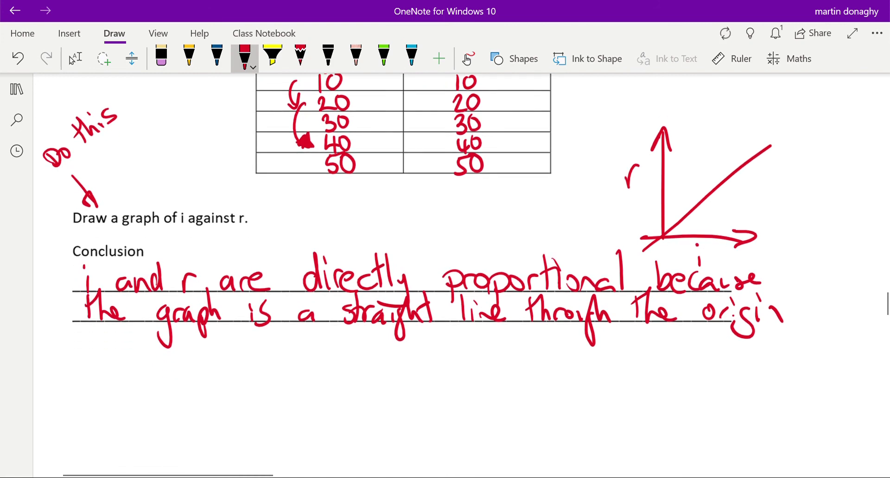
Handwrite "i and r are equal to each" in red beneath the second ruled line of the conclusion
{"action": "left_click", "coordinate": [74, 58]}
{"action": "left_click", "coordinate": [245, 58]}
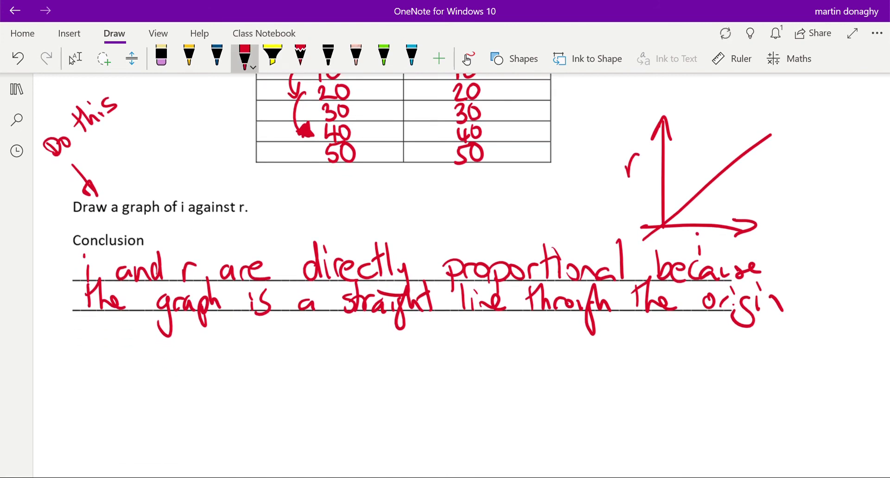
{"action": "left_click_drag", "start_coordinate": [122, 347], "coordinate": [125, 357]}
{"action": "mouse_move", "coordinate": [129, 346]}
{"action": "left_mouse_down"}
{"action": "mouse_move", "coordinate": [153, 358]}
{"action": "mouse_move", "coordinate": [187, 342]}
{"action": "mouse_move", "coordinate": [224, 355]}
{"action": "mouse_move", "coordinate": [325, 343]}
{"action": "mouse_move", "coordinate": [328, 375]}
{"action": "left_mouse_up"}
{"action": "mouse_move", "coordinate": [330, 338]}
{"action": "left_mouse_down"}
{"action": "mouse_move", "coordinate": [355, 337]}
{"action": "mouse_move", "coordinate": [364, 350]}
{"action": "left_mouse_up"}
{"action": "left_click_drag", "start_coordinate": [371, 320], "coordinate": [373, 351]}
{"action": "mouse_move", "coordinate": [404, 322]}
{"action": "left_mouse_down"}
{"action": "mouse_move", "coordinate": [406, 348]}
{"action": "mouse_move", "coordinate": [413, 332]}
{"action": "left_mouse_up"}
{"action": "left_click_drag", "start_coordinate": [417, 338], "coordinate": [463, 344]}
{"action": "mouse_move", "coordinate": [466, 346]}
{"action": "left_mouse_down"}
{"action": "mouse_move", "coordinate": [478, 335]}
{"action": "mouse_move", "coordinate": [476, 348]}
{"action": "left_mouse_up"}
{"action": "left_click_drag", "start_coordinate": [495, 339], "coordinate": [505, 324]}
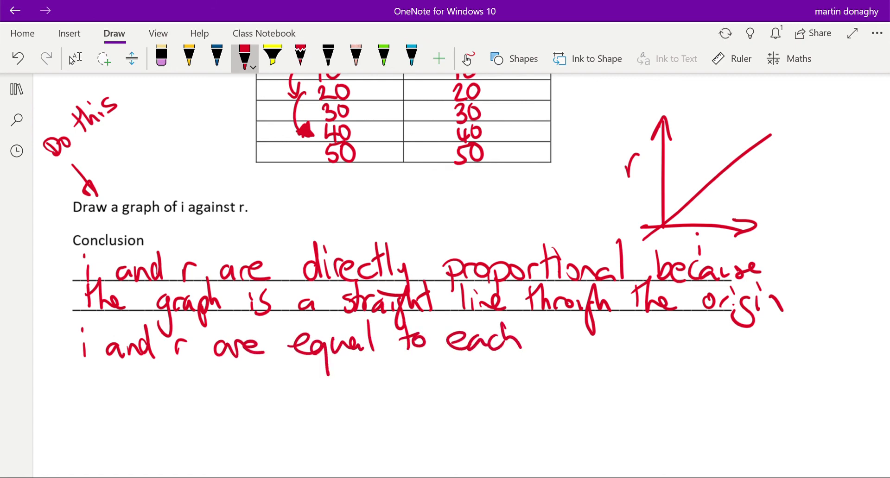
Continue the equality sentence in red with "other for" and start the word "reflection" on a new line below
{"action": "left_click_drag", "start_coordinate": [560, 337], "coordinate": [546, 344]}
{"action": "left_click_drag", "start_coordinate": [565, 313], "coordinate": [569, 347]}
{"action": "mouse_move", "coordinate": [576, 320]}
{"action": "left_mouse_down"}
{"action": "mouse_move", "coordinate": [598, 347]}
{"action": "mouse_move", "coordinate": [608, 333]}
{"action": "mouse_move", "coordinate": [641, 347]}
{"action": "mouse_move", "coordinate": [653, 338]}
{"action": "left_mouse_up"}
{"action": "left_click_drag", "start_coordinate": [660, 348], "coordinate": [668, 335]}
{"action": "left_click_drag", "start_coordinate": [85, 385], "coordinate": [93, 377]}
{"action": "left_click_drag", "start_coordinate": [92, 387], "coordinate": [107, 395]}
{"action": "mouse_move", "coordinate": [132, 360]}
{"action": "left_mouse_down"}
{"action": "mouse_move", "coordinate": [126, 392]}
{"action": "mouse_move", "coordinate": [170, 390]}
{"action": "left_mouse_up"}
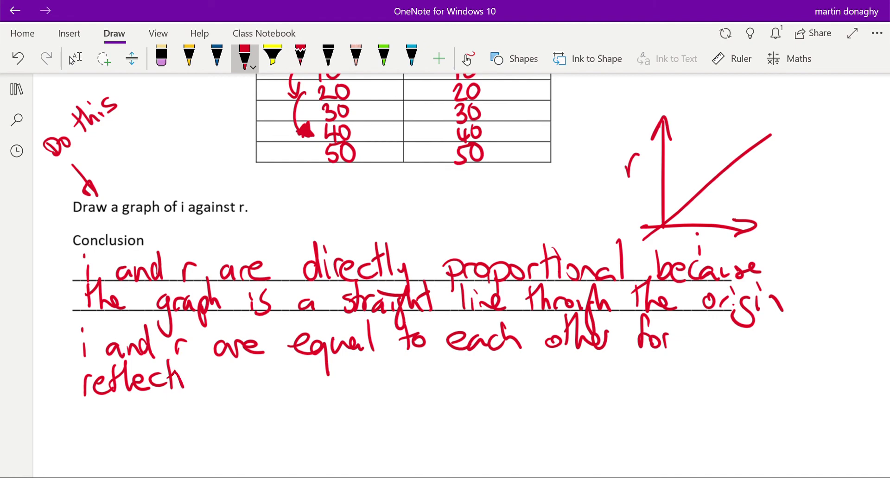